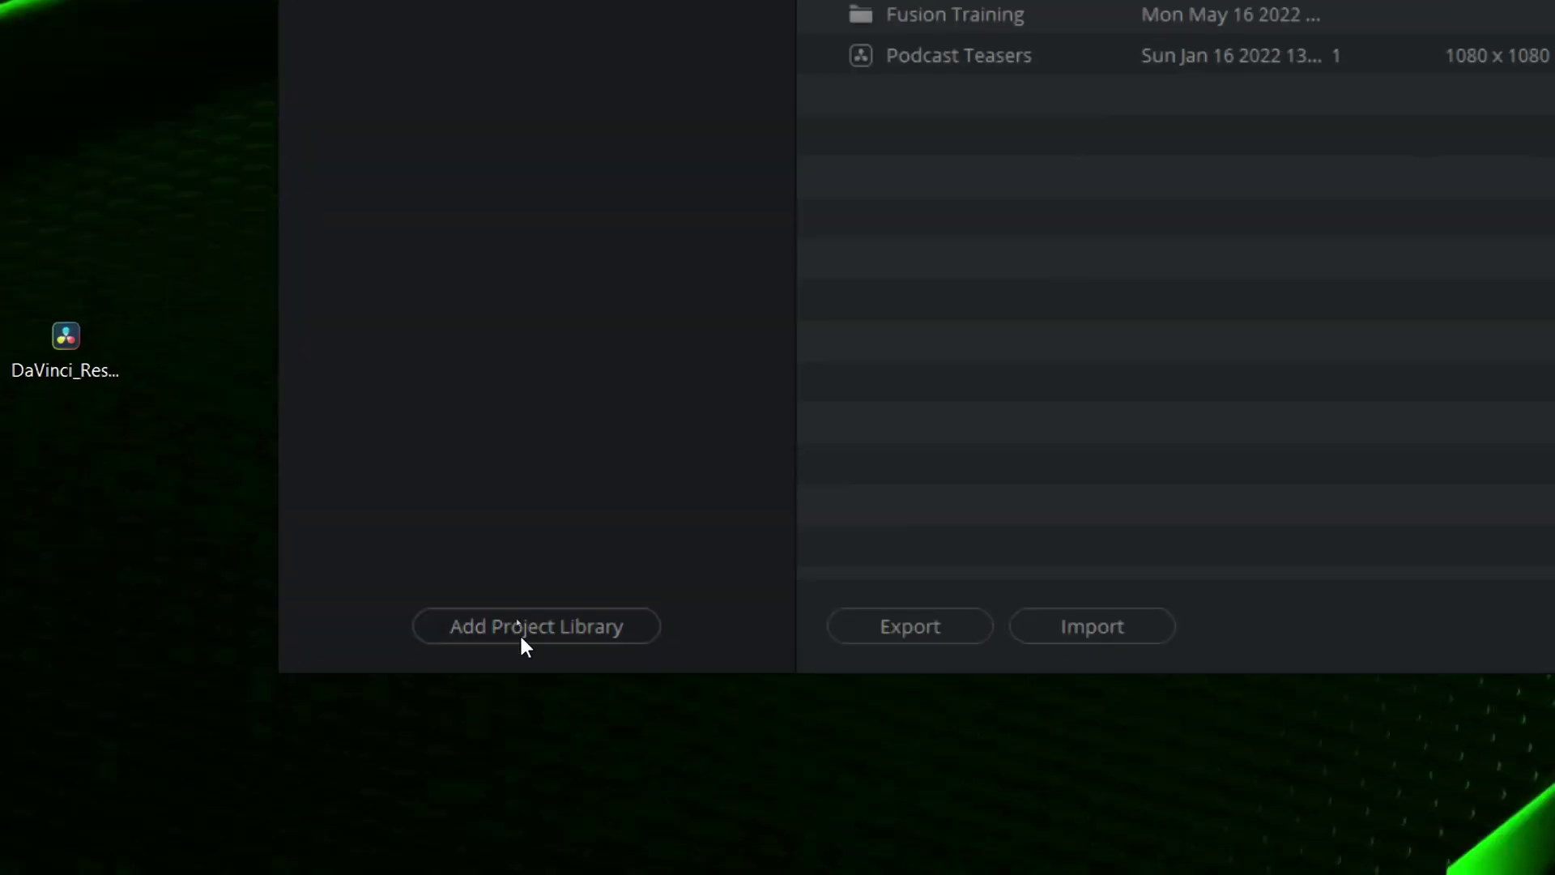
Step: Create a 'Main 2' project library stored in a new E:\Resolve Backup\Main 2 folder
left_click(521, 638)
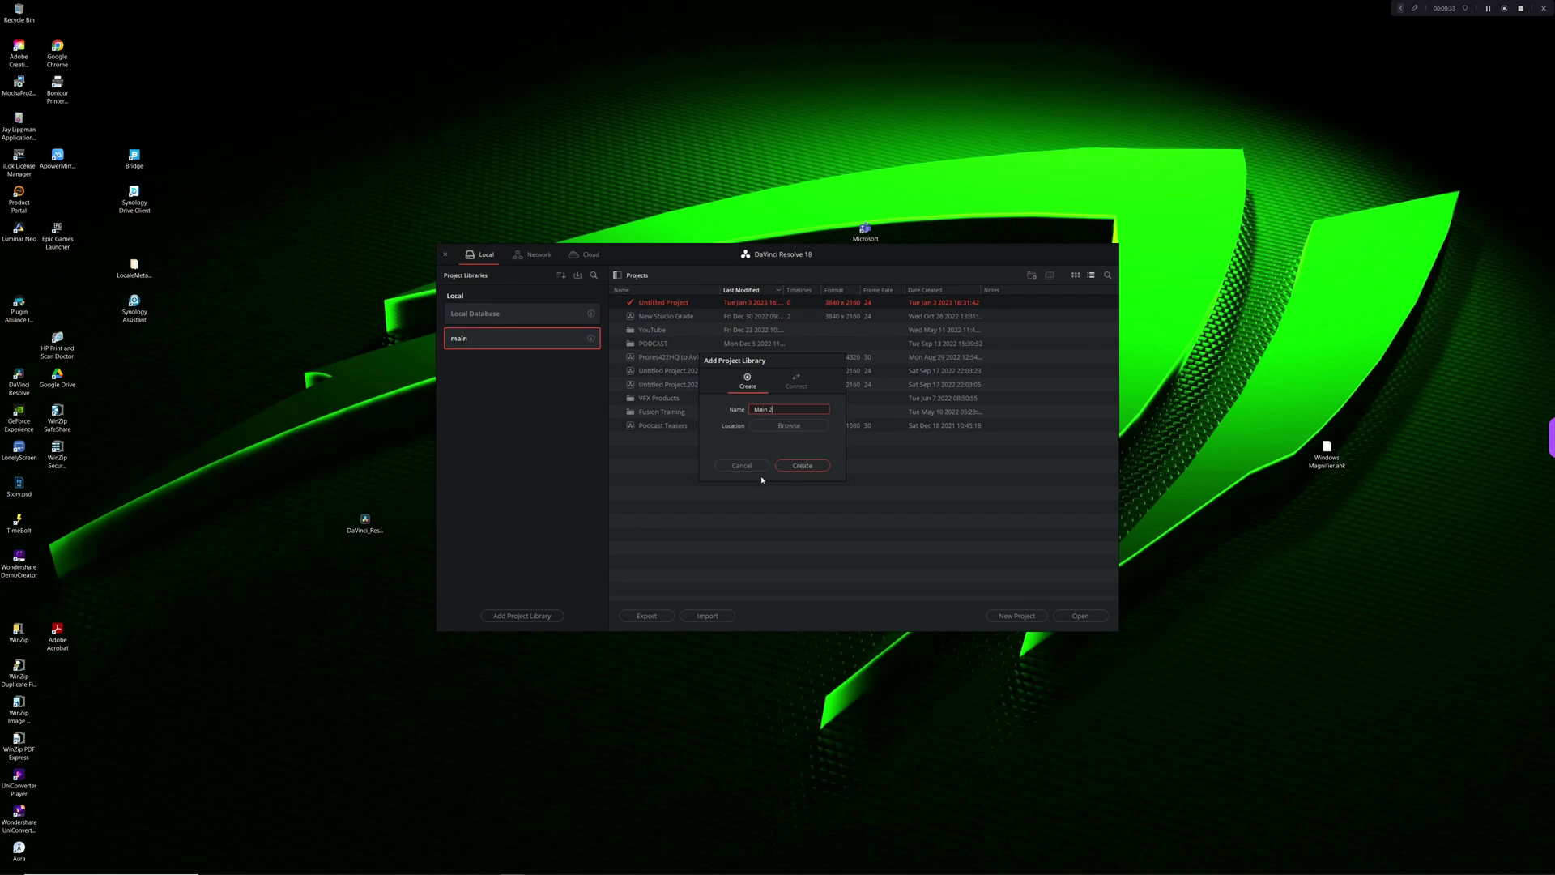
left_click(801, 428)
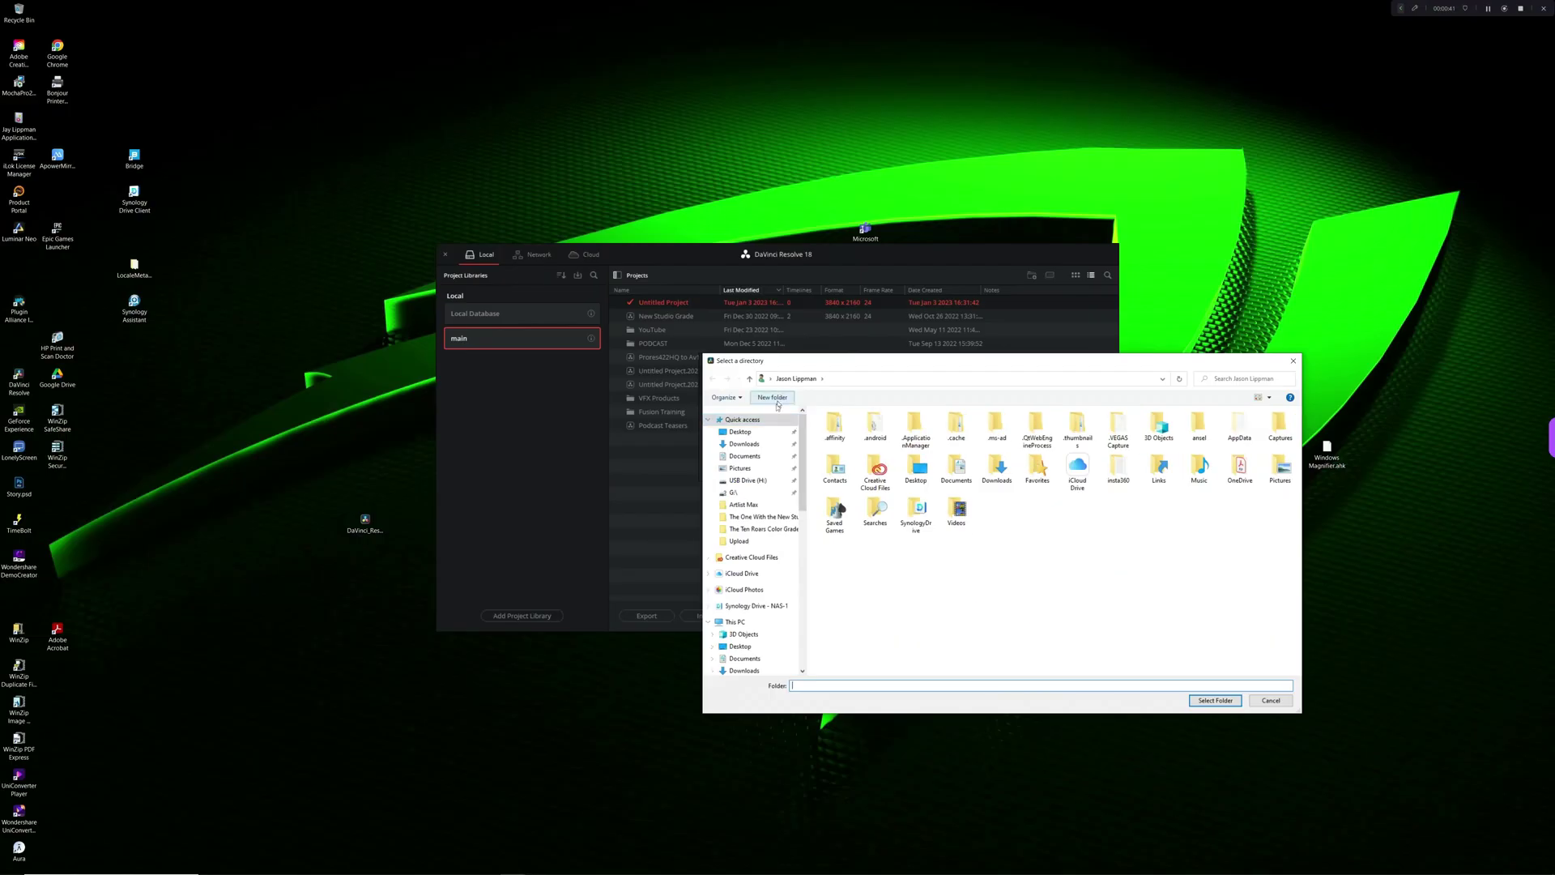
scroll(753, 567, "down", 5)
left_click(754, 605)
right_click(888, 515)
mouse_move(915, 613)
left_click(1004, 609)
key("Return")
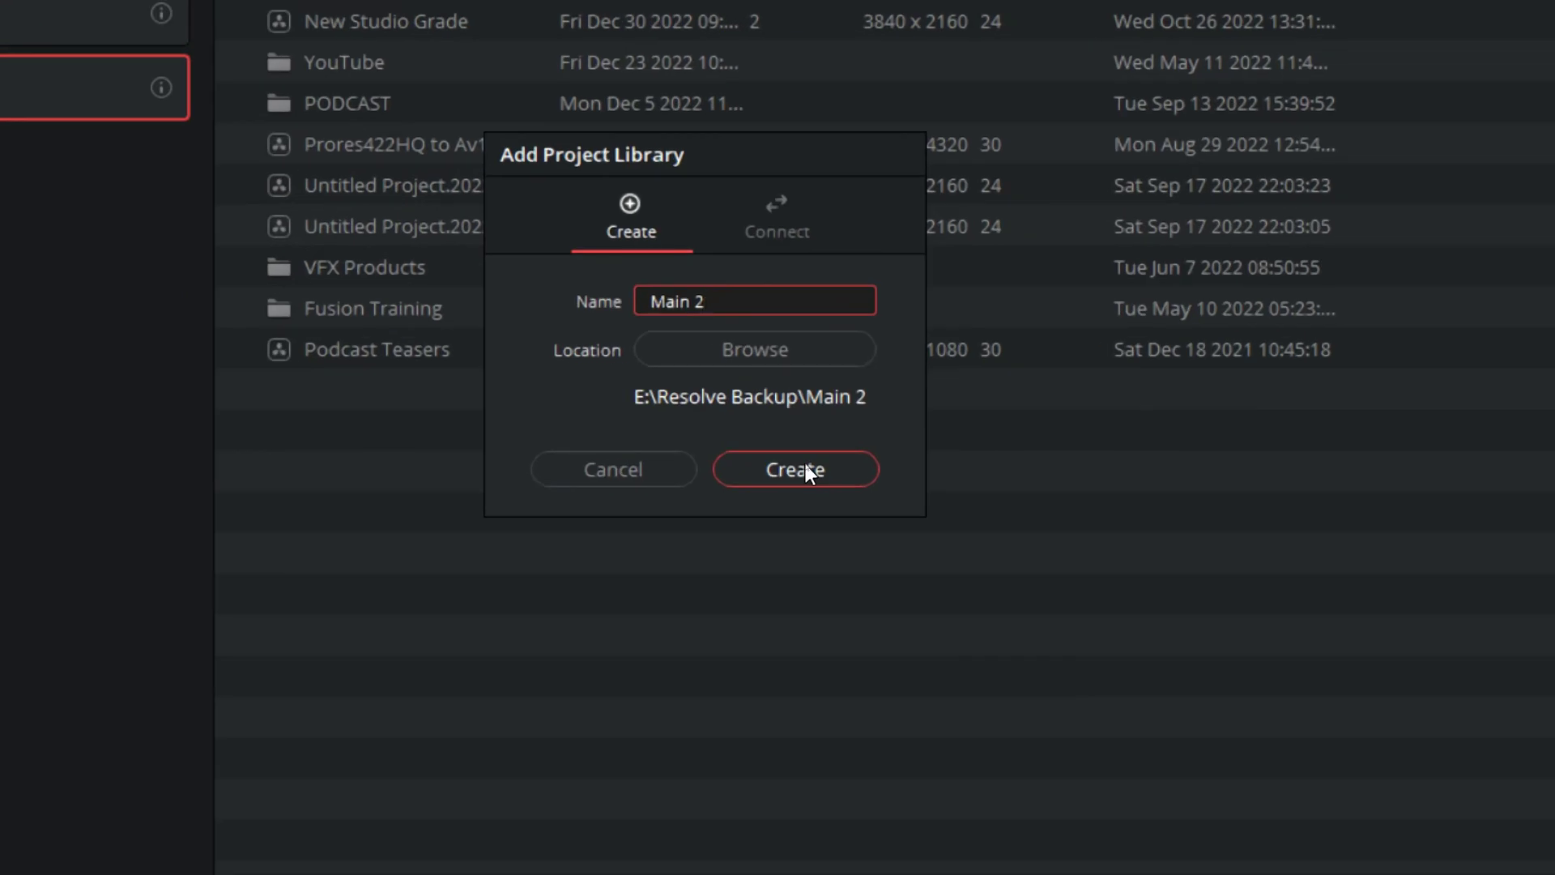
left_click(804, 466)
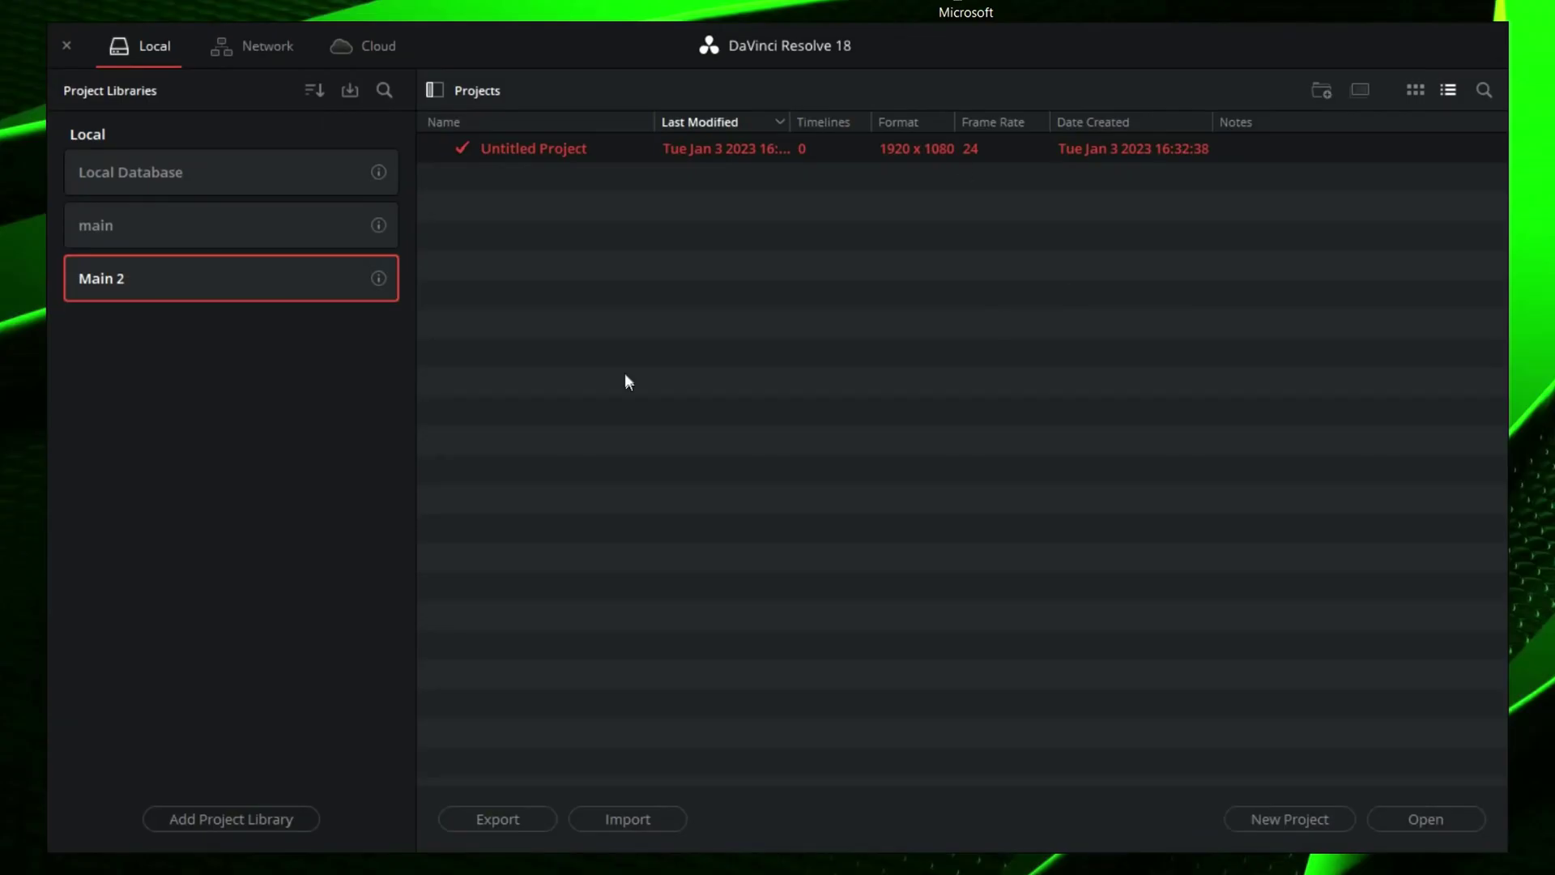
Step: Create the project folders YouTube, Freelance and Personal, then open the Untitled Project
right_click(618, 318)
left_click(640, 358)
type("YouTube")
key("Return")
right_click(608, 378)
left_click(643, 407)
type("Freelance")
key("Return")
right_click(672, 385)
left_click(729, 416)
type("Personal")
key("Return")
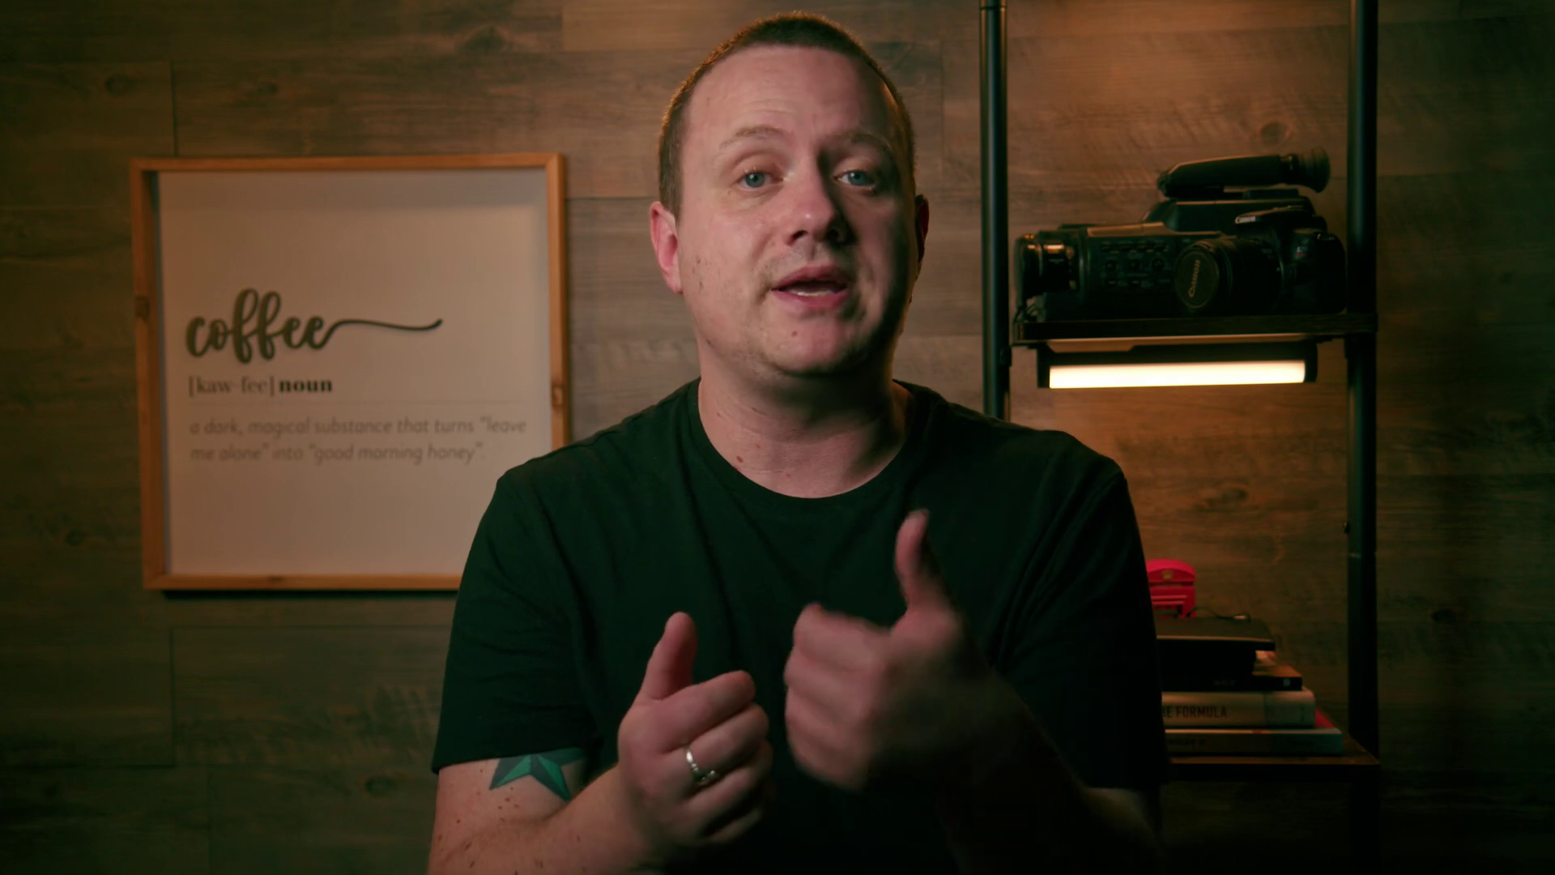
left_click(62, 16)
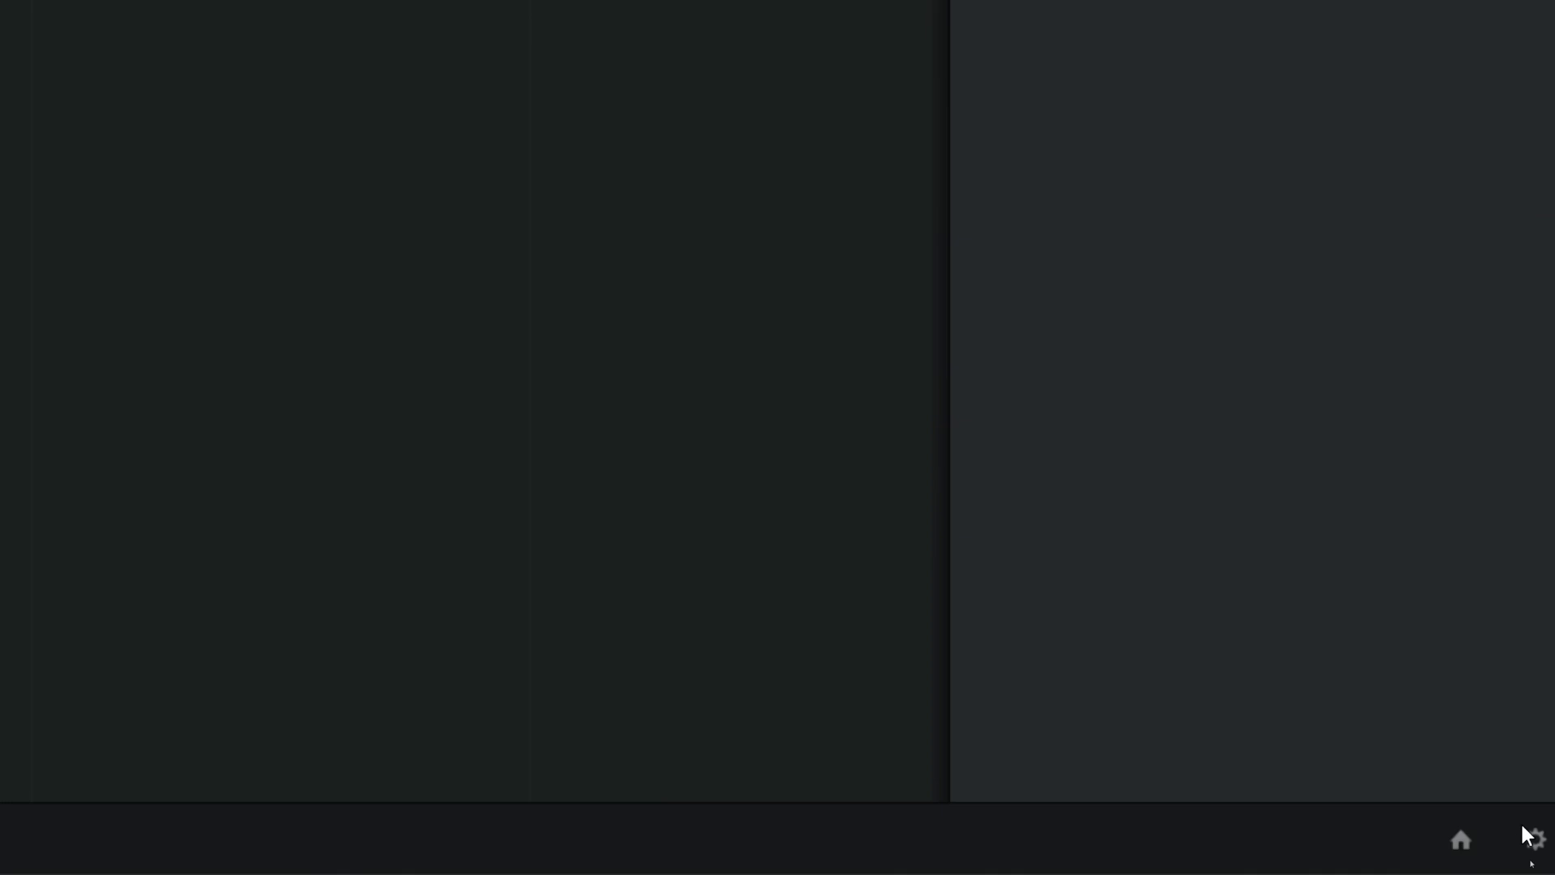
Step: In Project Settings, set timeline resolution to 3840 x 2160 Ultra HD at 24 fps
left_click(1534, 839)
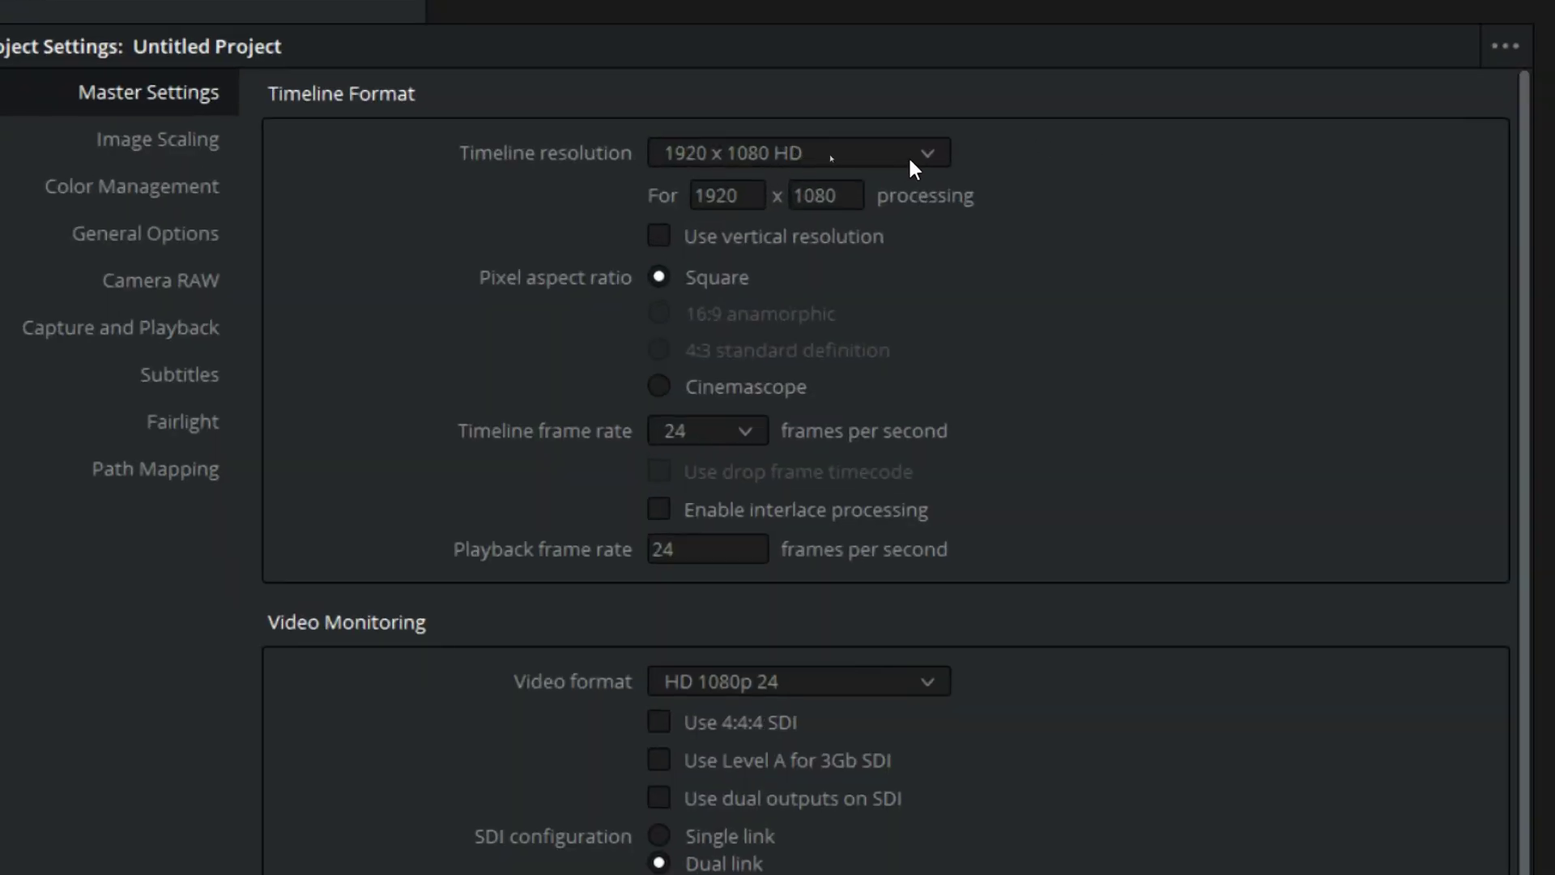
left_click(917, 151)
scroll(740, 381, "down", 1)
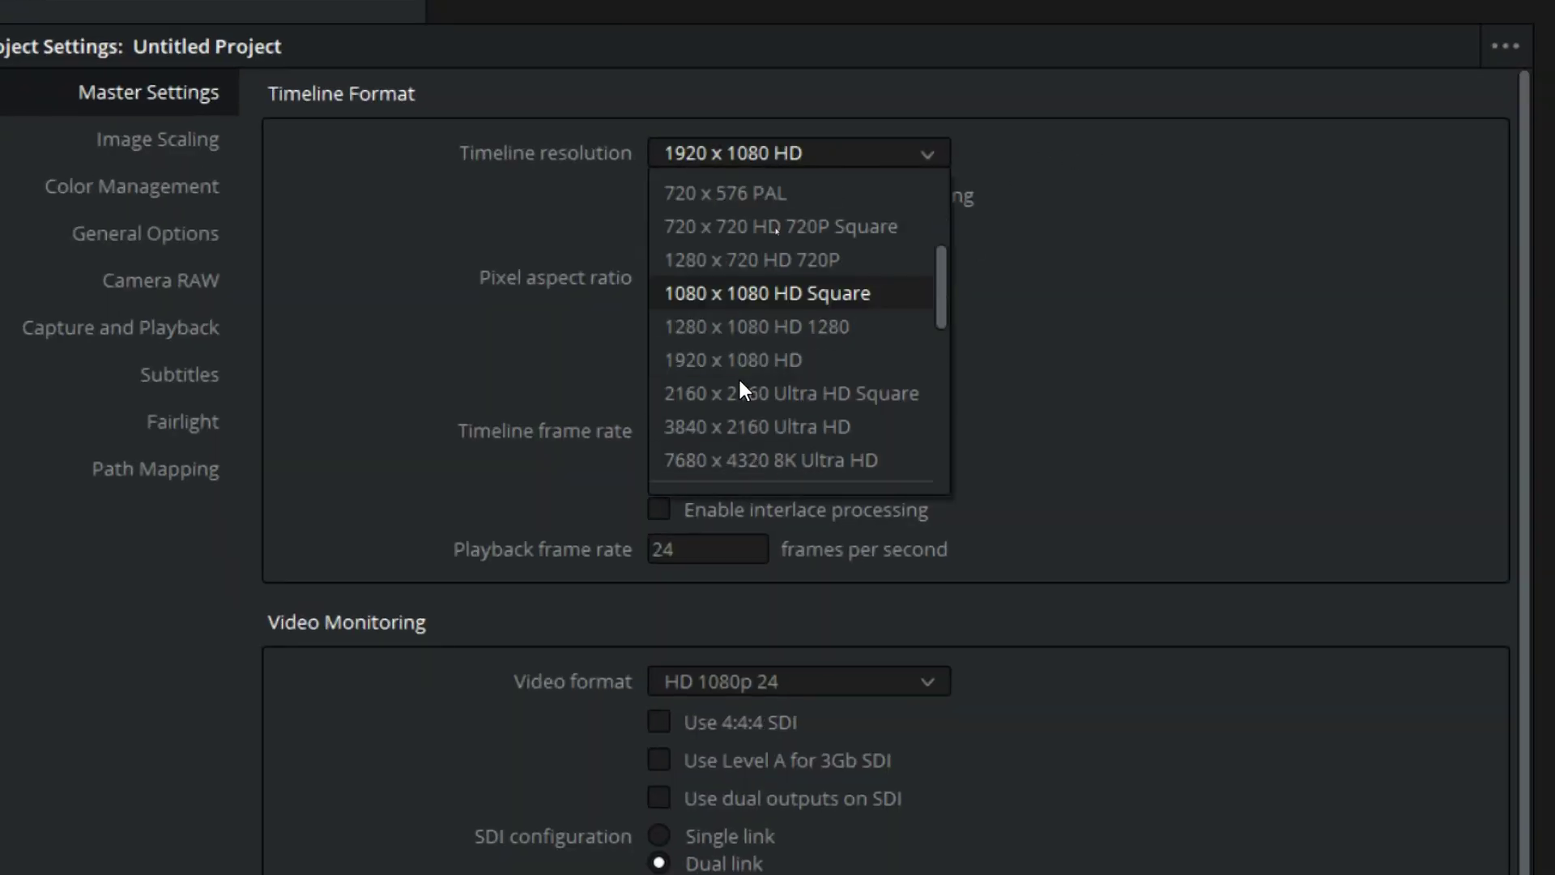
scroll(737, 381, "down", 1)
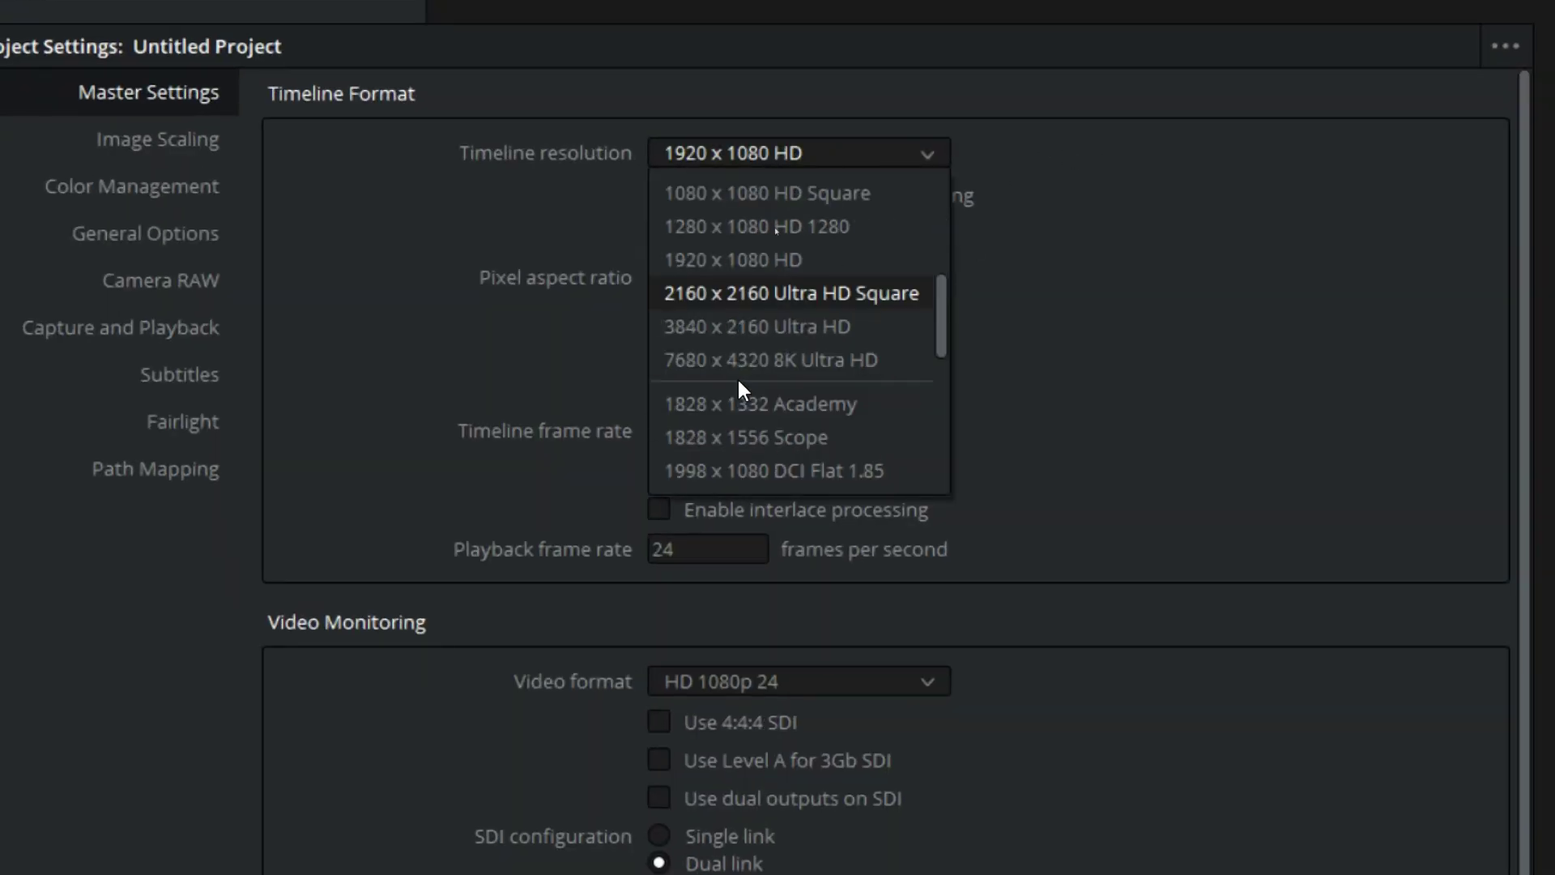
left_click(721, 327)
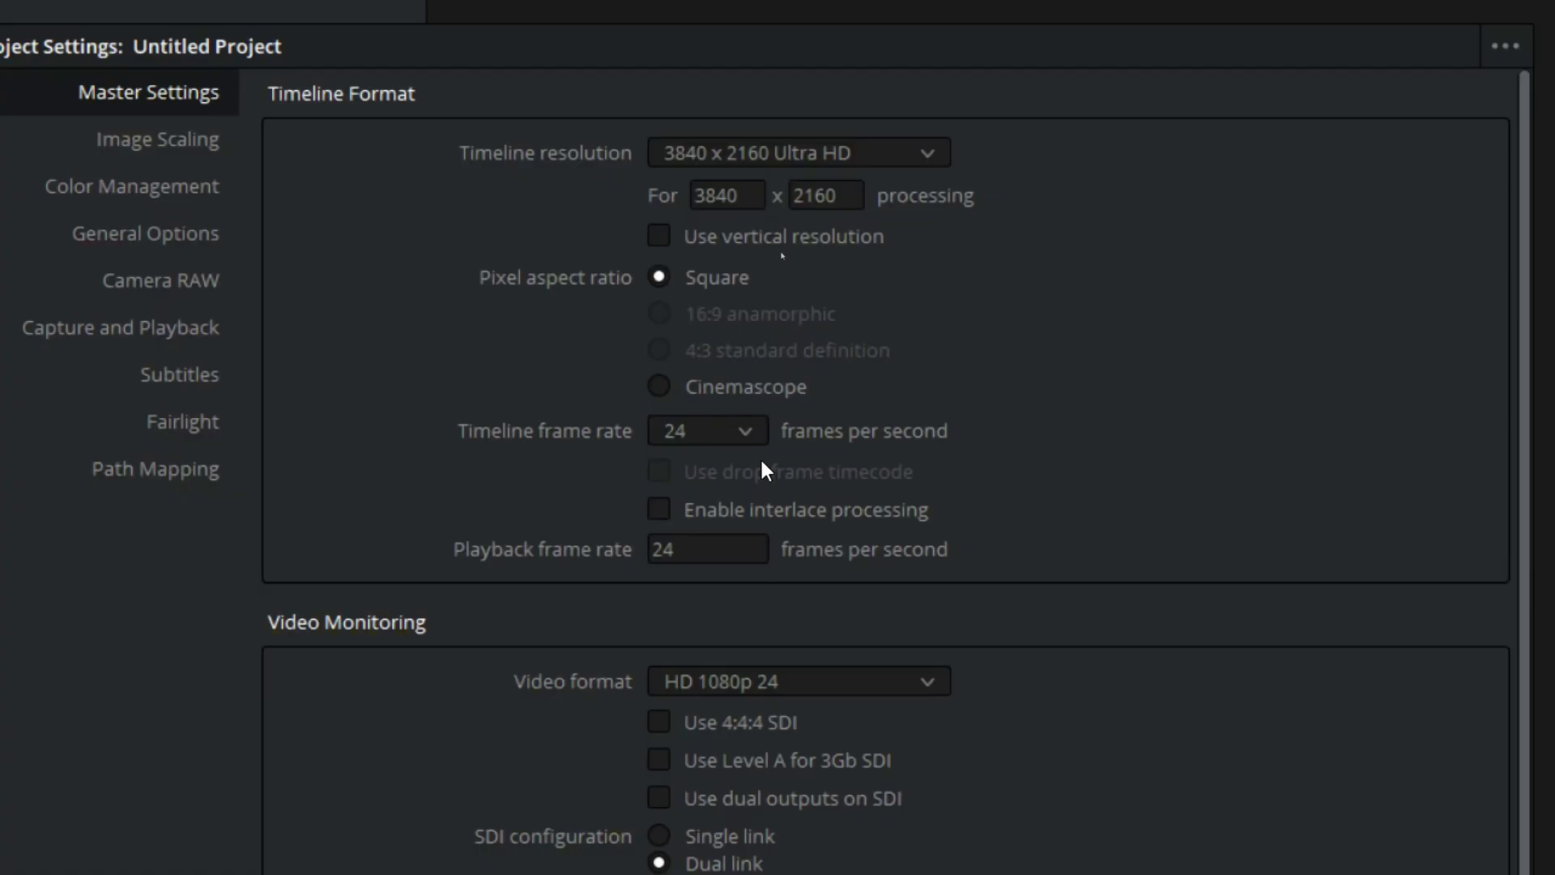
left_click(735, 429)
scroll(672, 538, "down", 3)
scroll(675, 545, "up", 3)
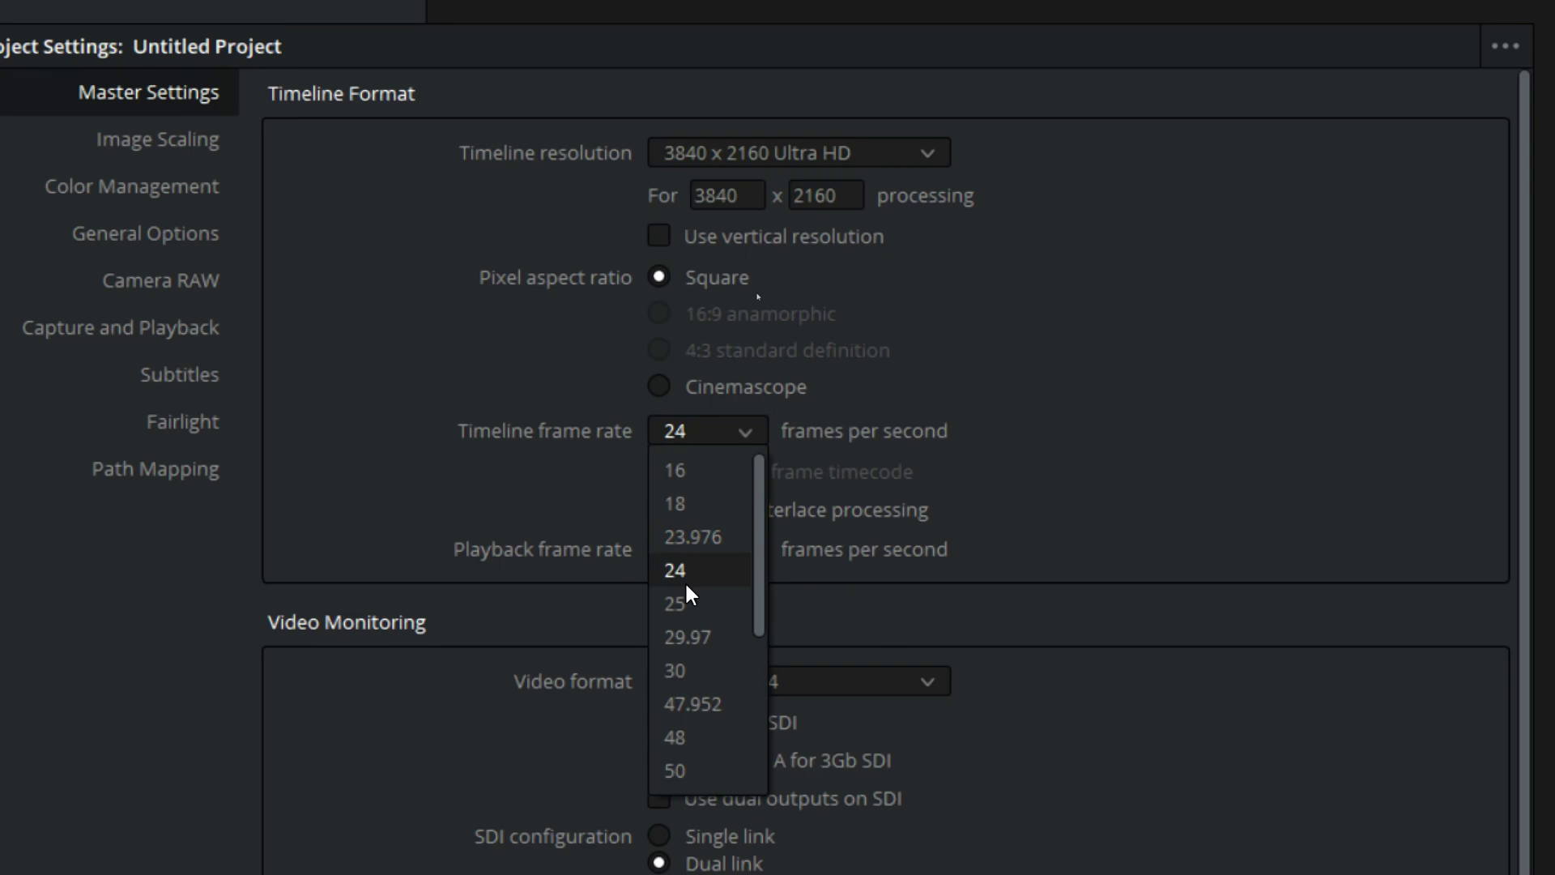
left_click(677, 570)
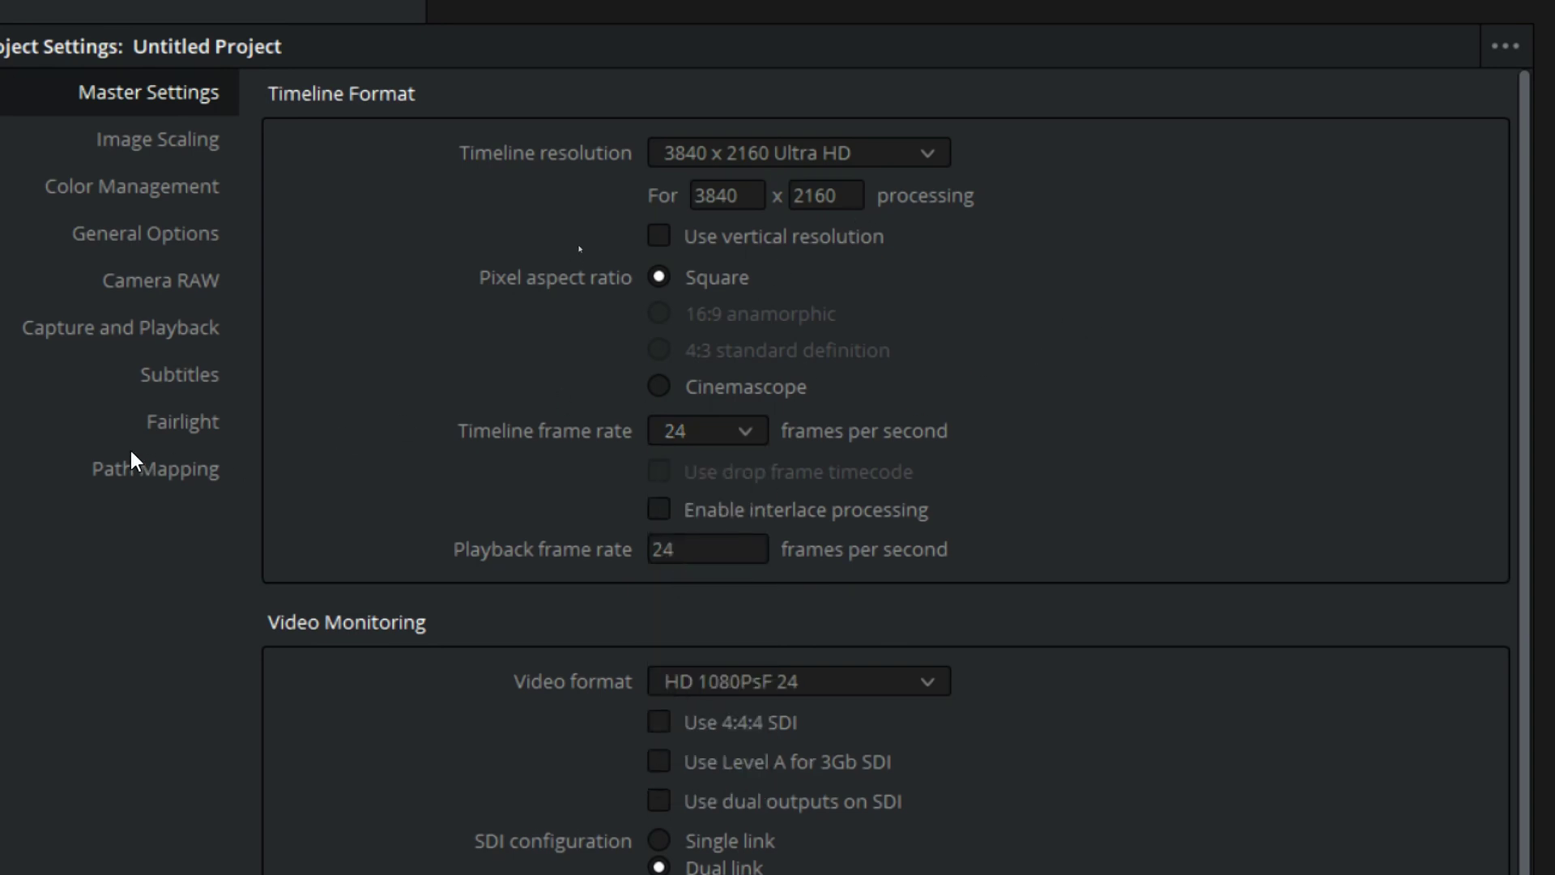
left_click(171, 425)
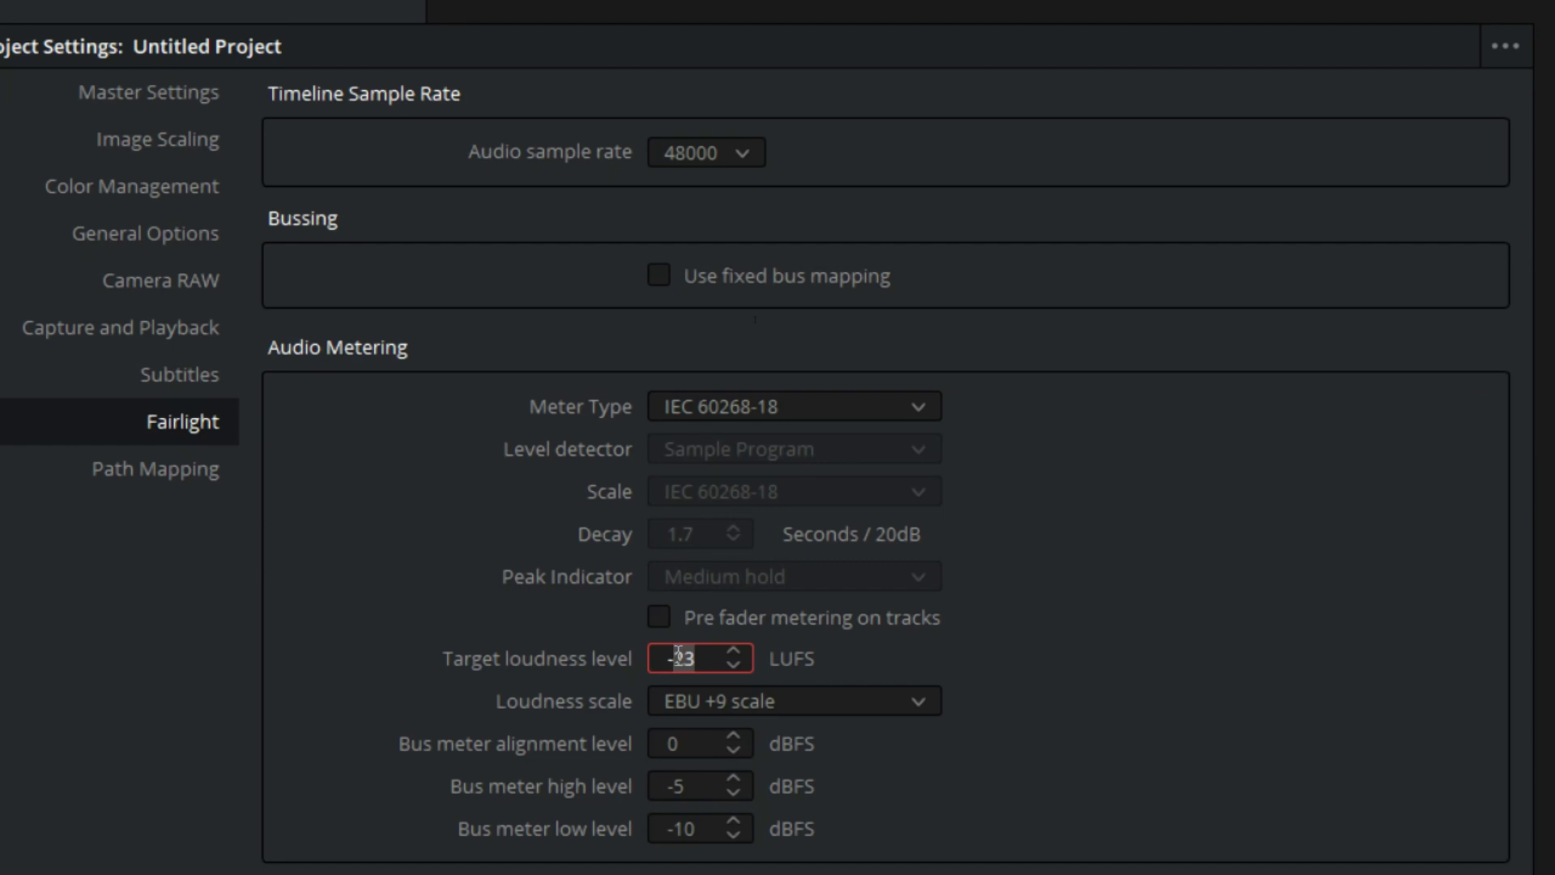
Step: Set Fairlight target loudness to -14 LUFS and save current settings as the default preset
type("4")
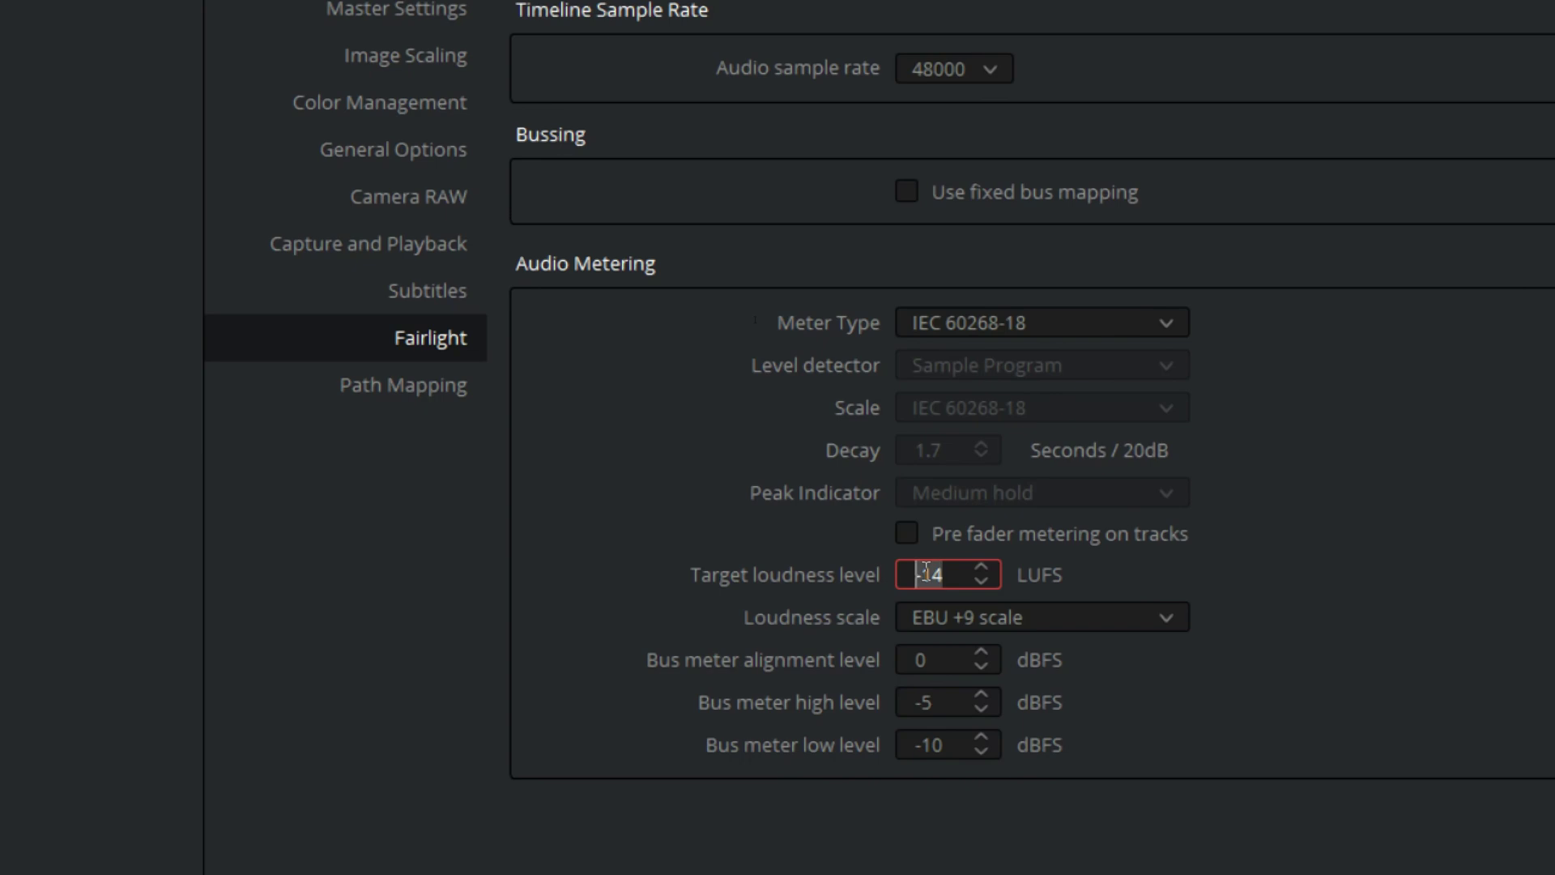
double_click(927, 571)
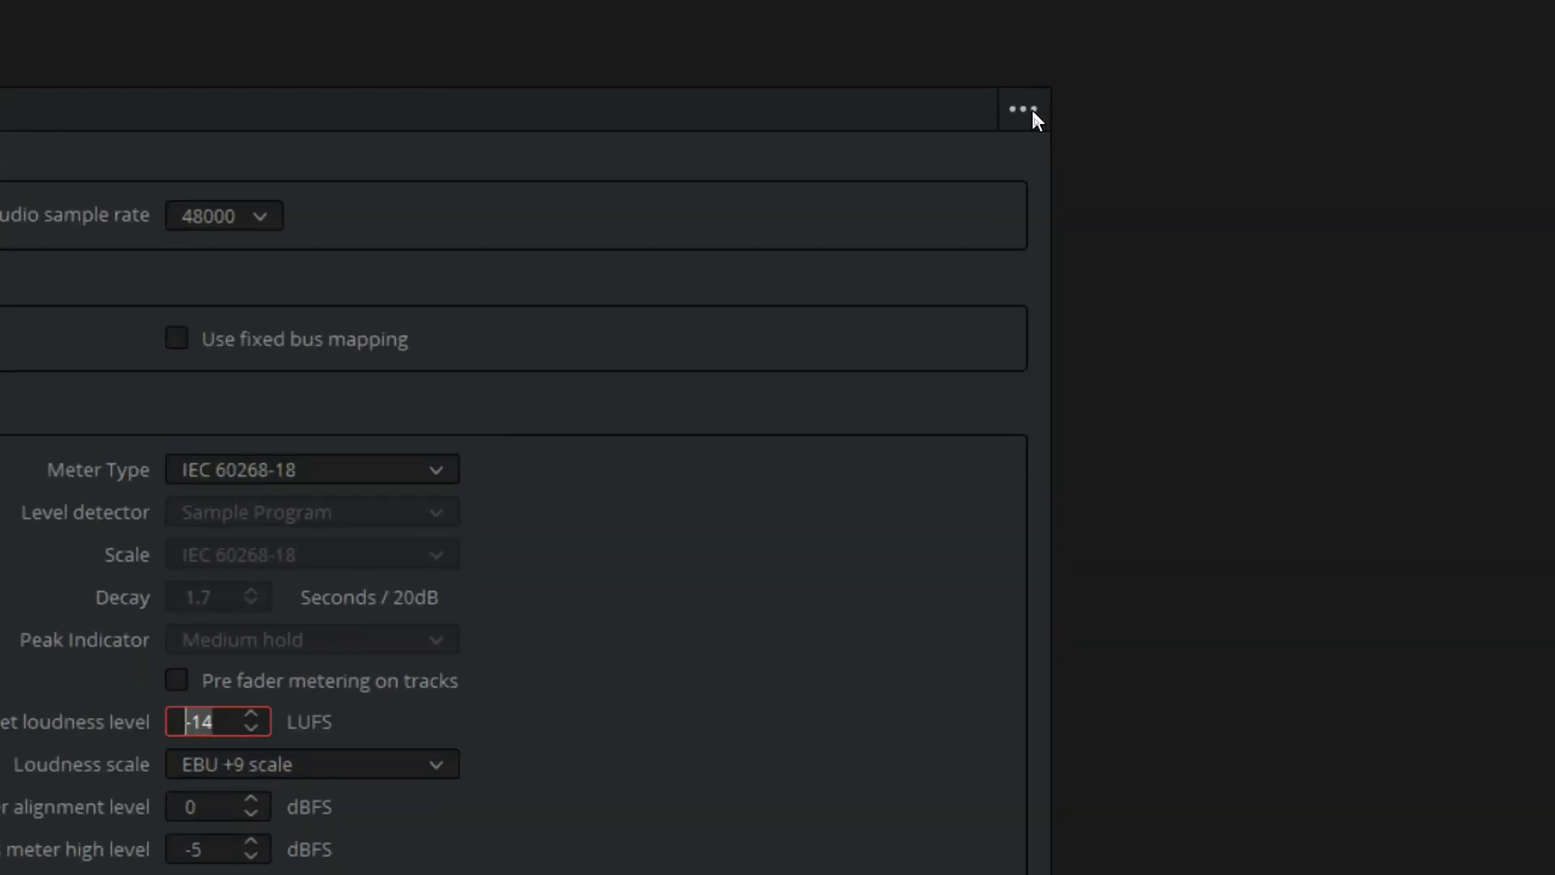
left_click(1025, 124)
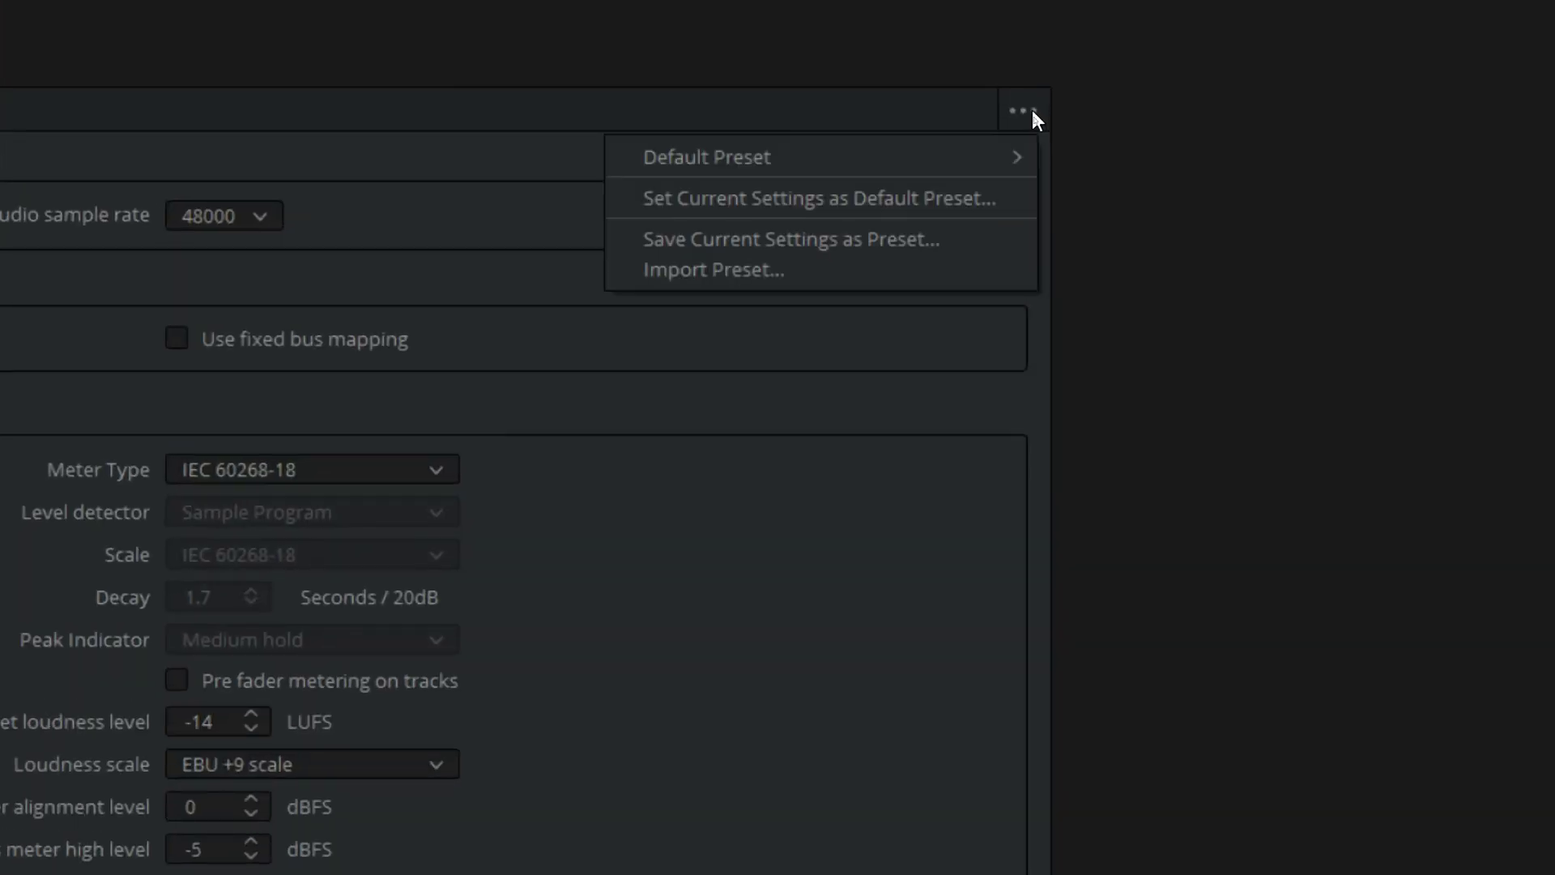
left_click(726, 206)
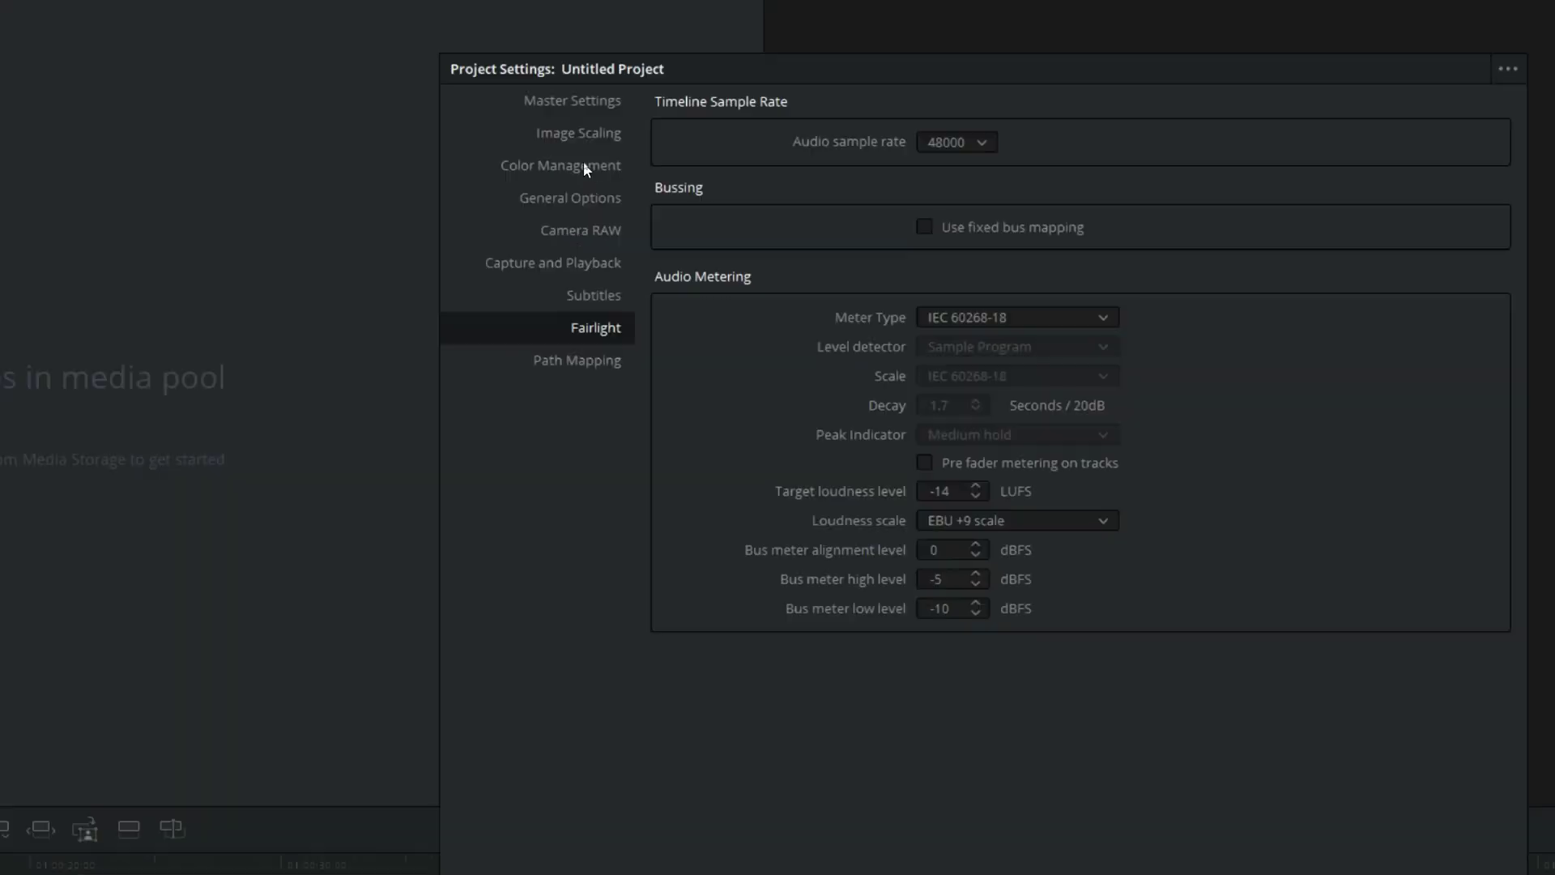
Step: In Color Management, check the LUT folder, update the LUT lists, and save the settings
left_click(573, 164)
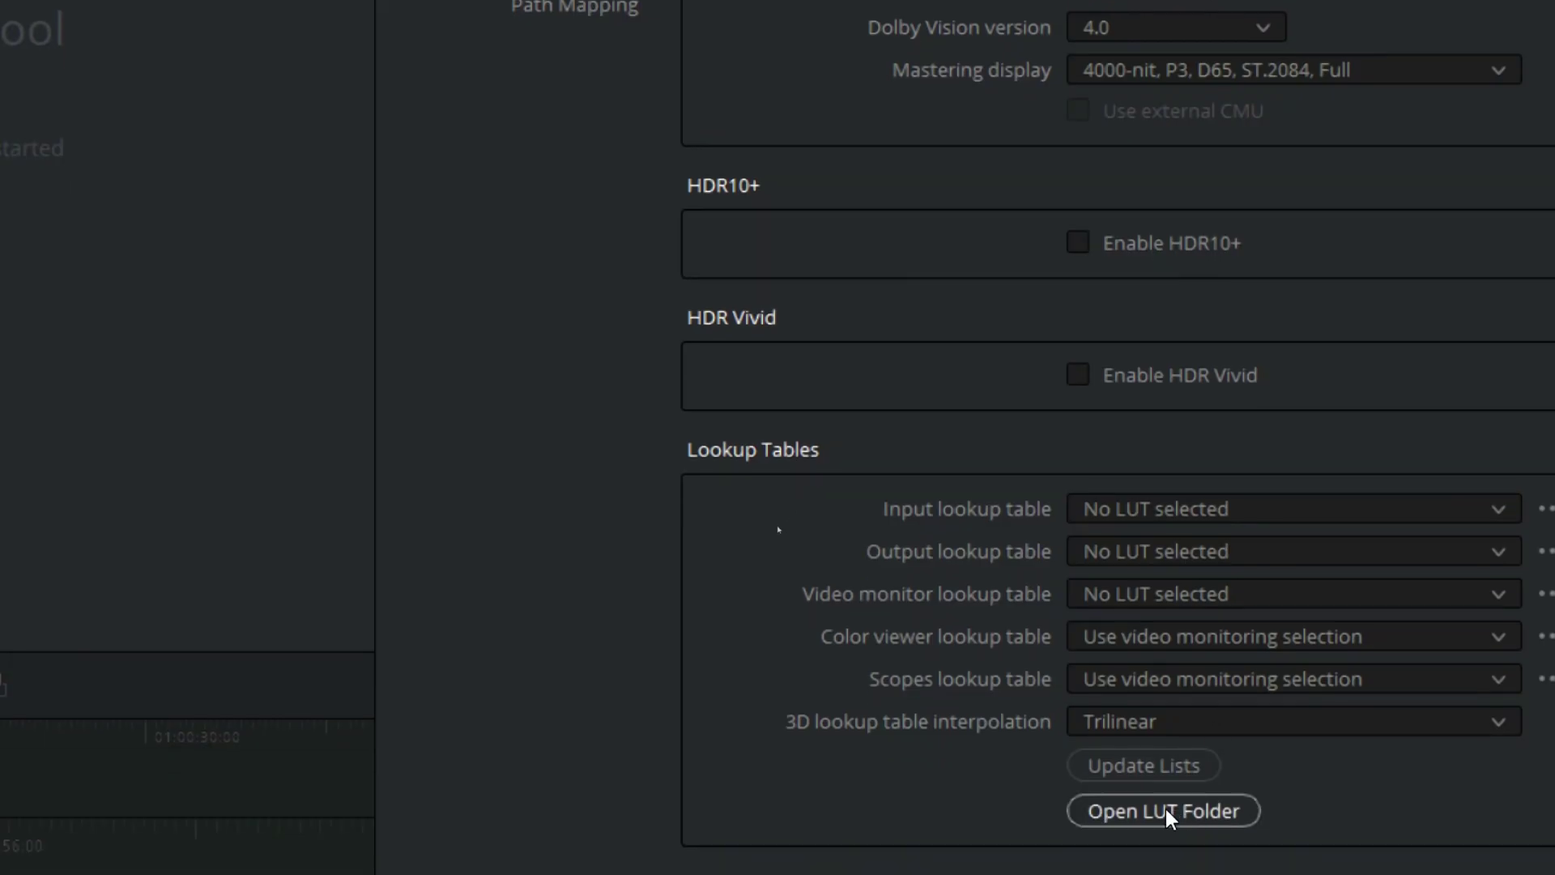
left_click(1164, 810)
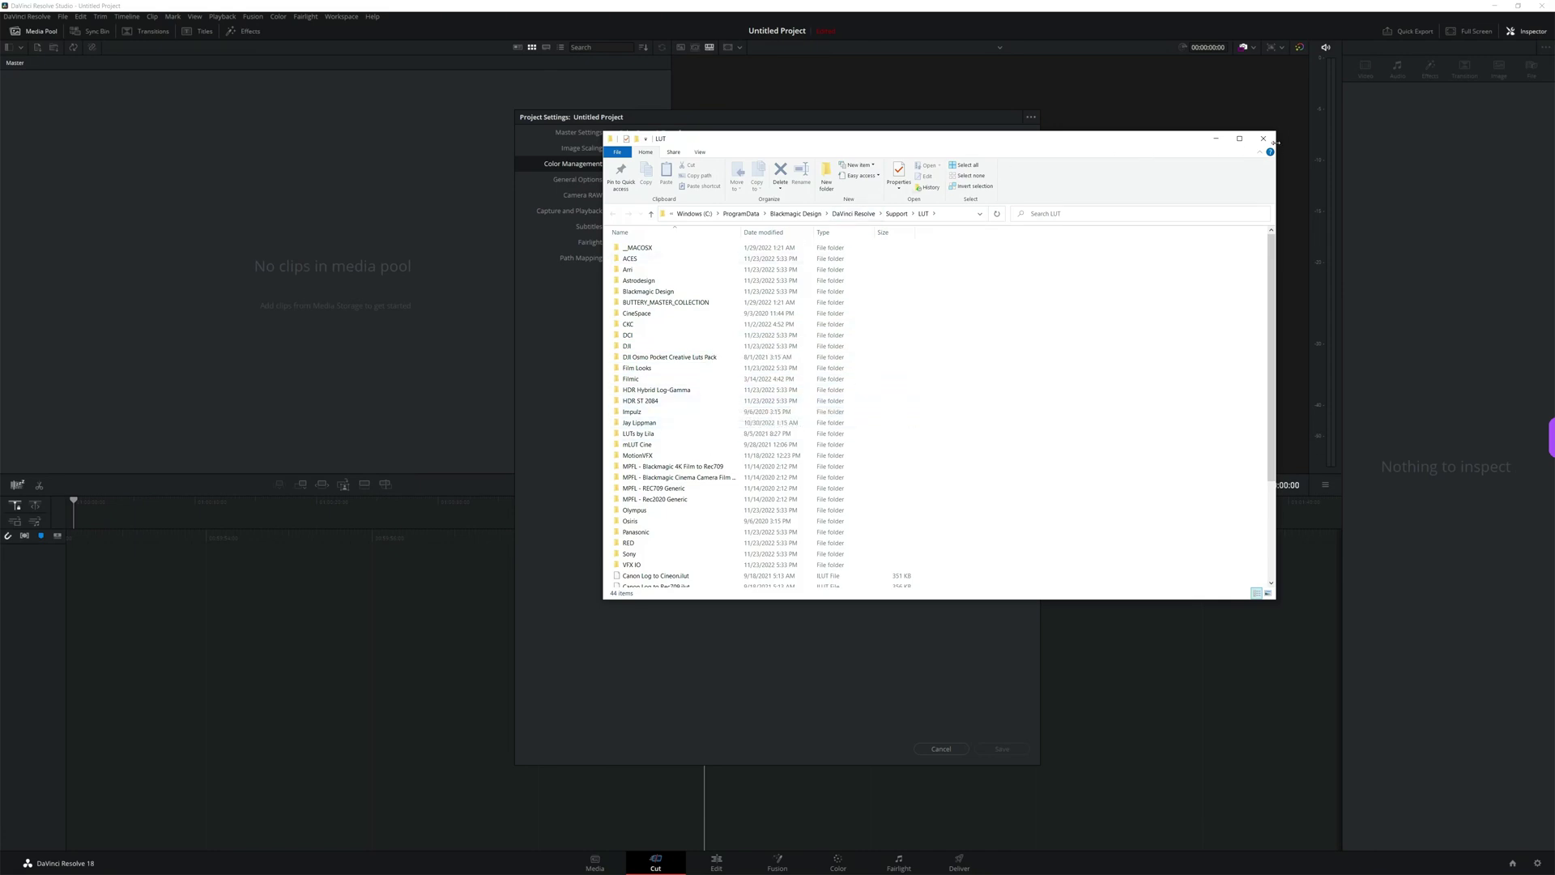
left_click(1264, 139)
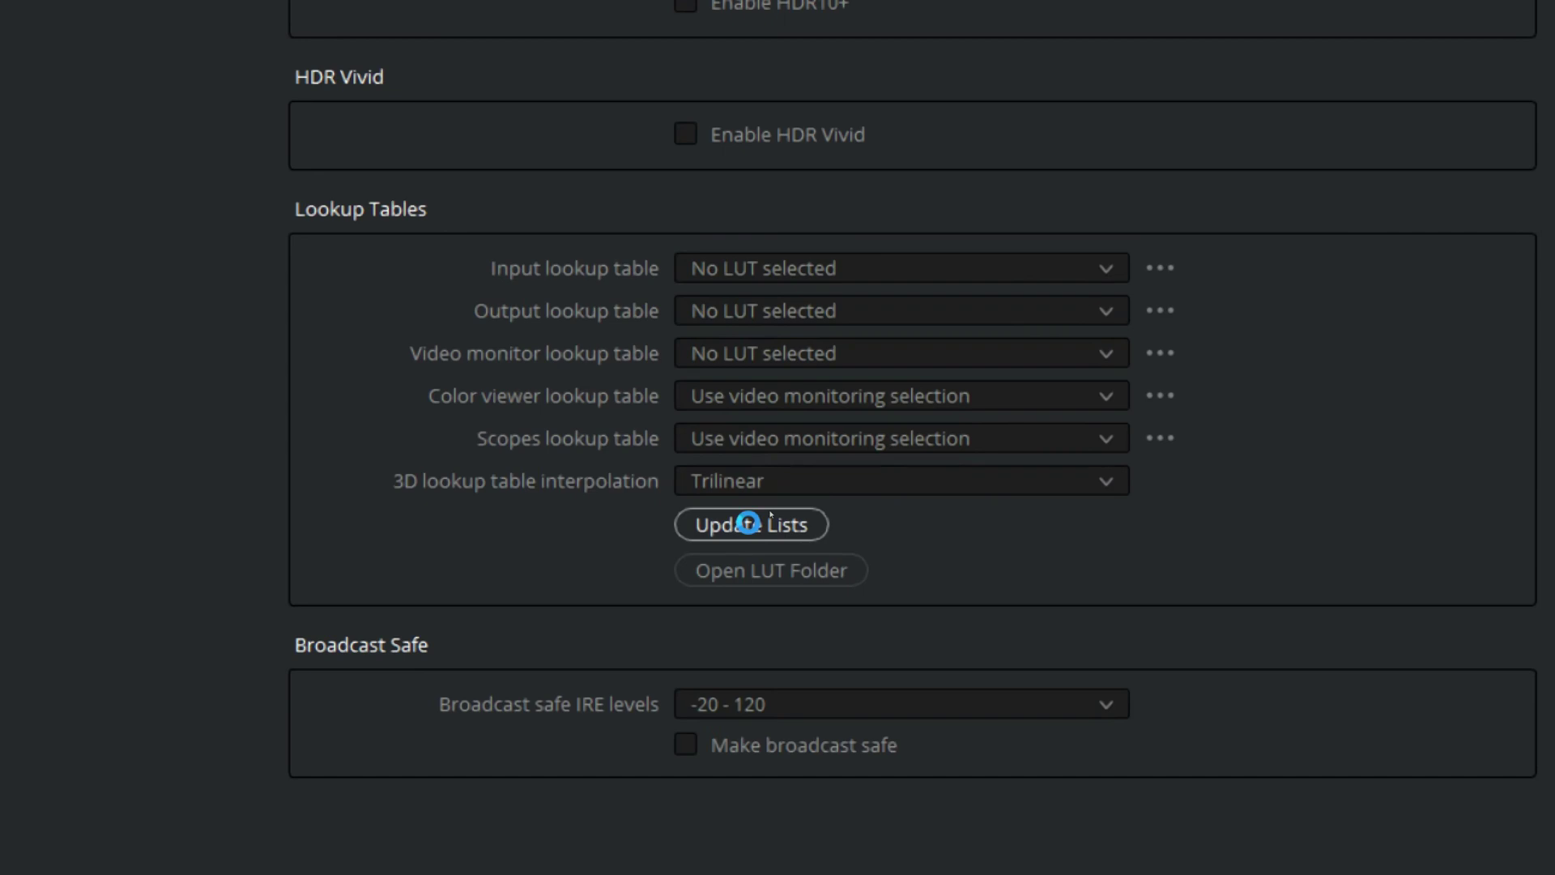
left_click(750, 524)
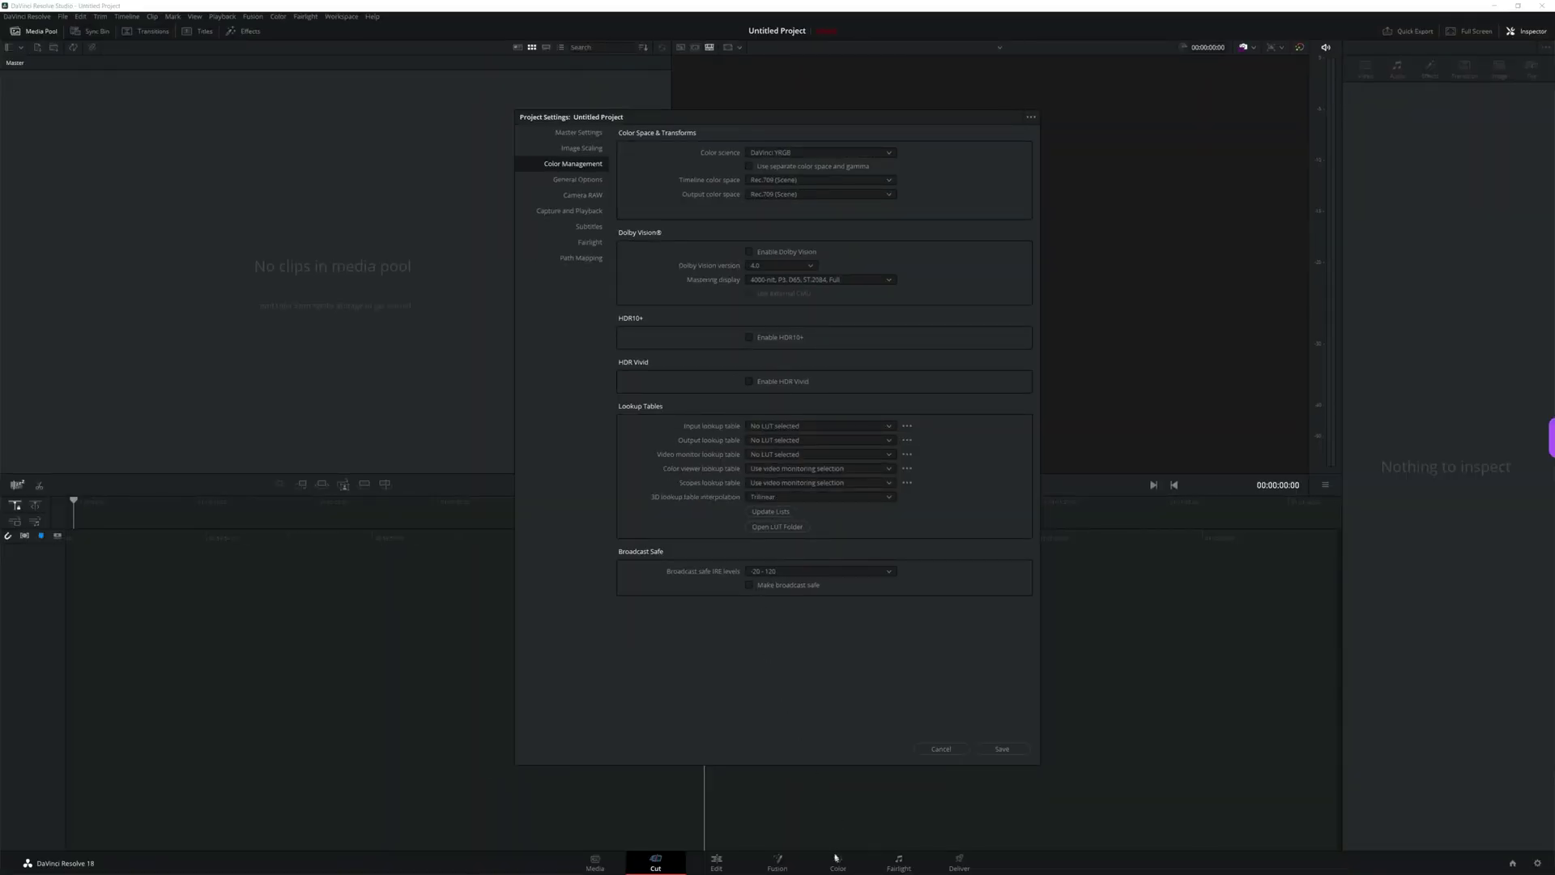
left_click(982, 751)
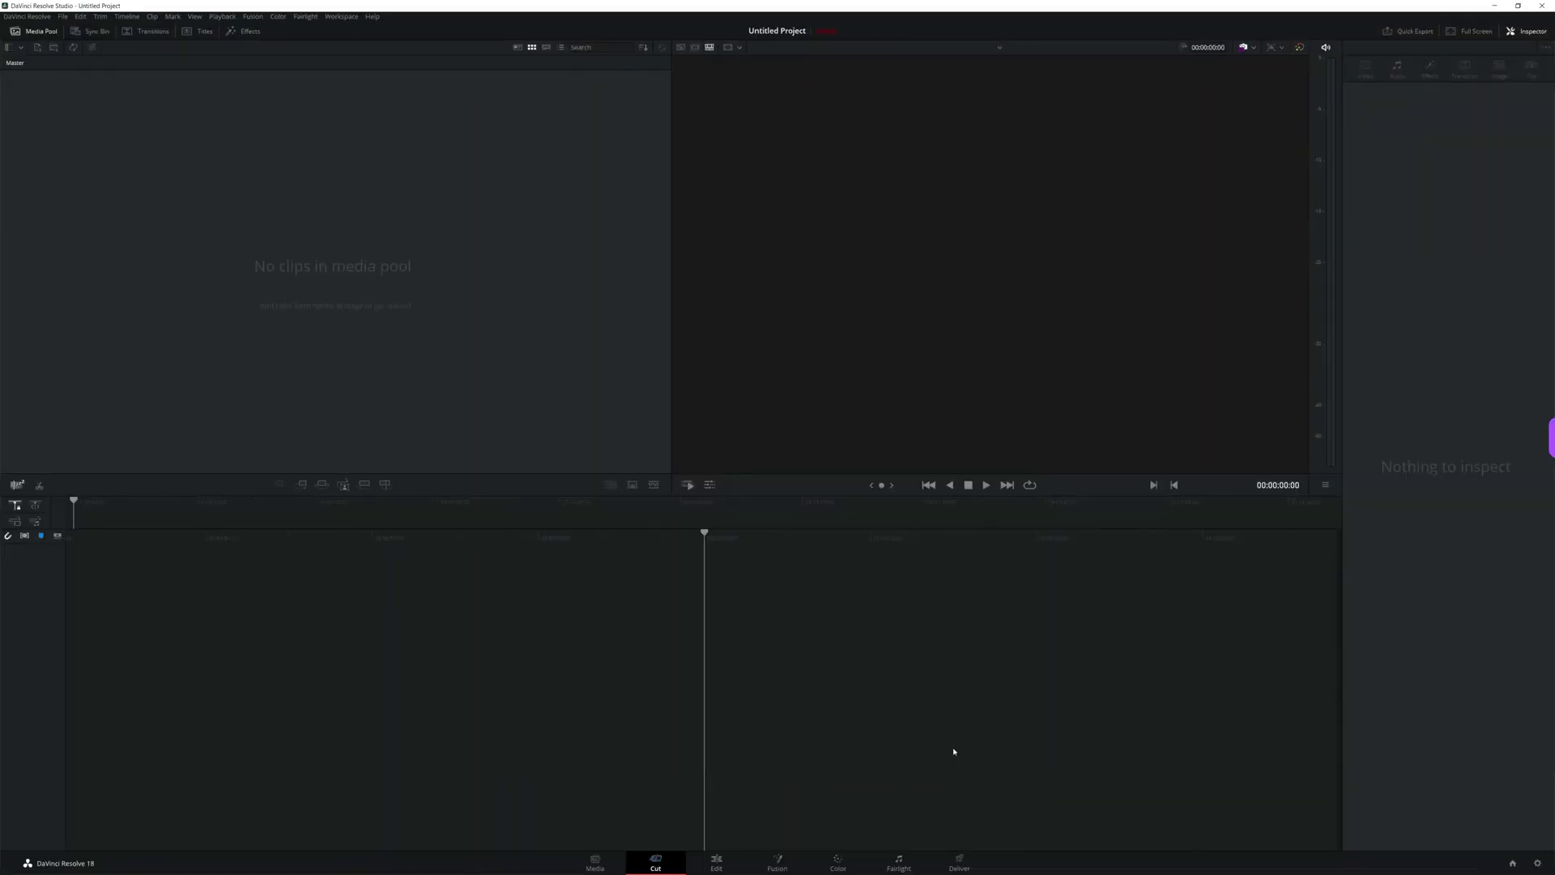
Step: On the Color page, expand the Impulz, custom and Split Tones LUT folders
left_click(839, 865)
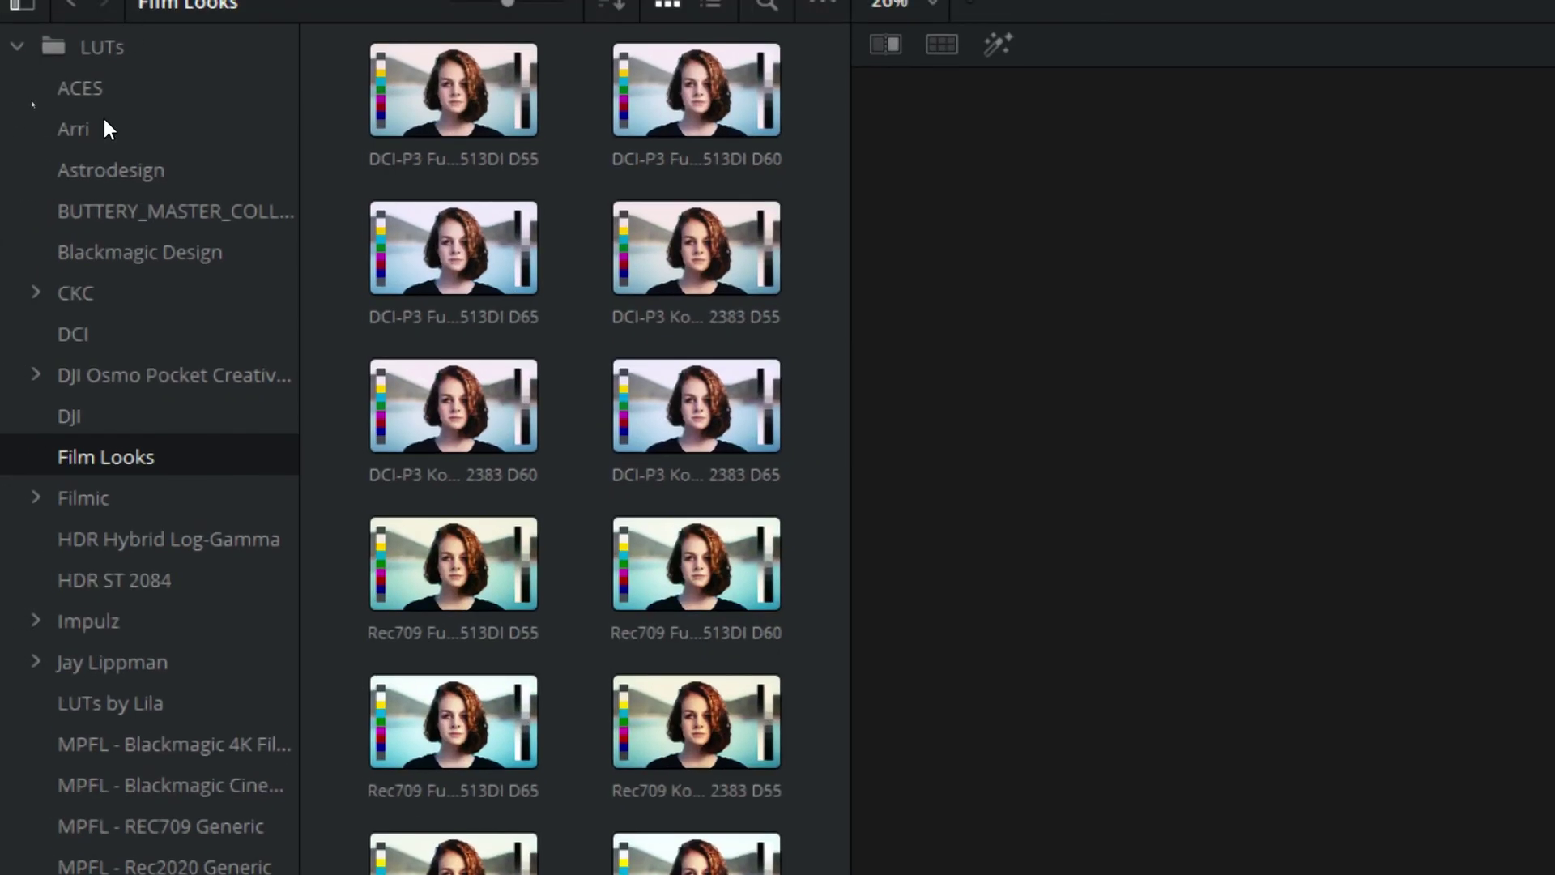
left_click(30, 256)
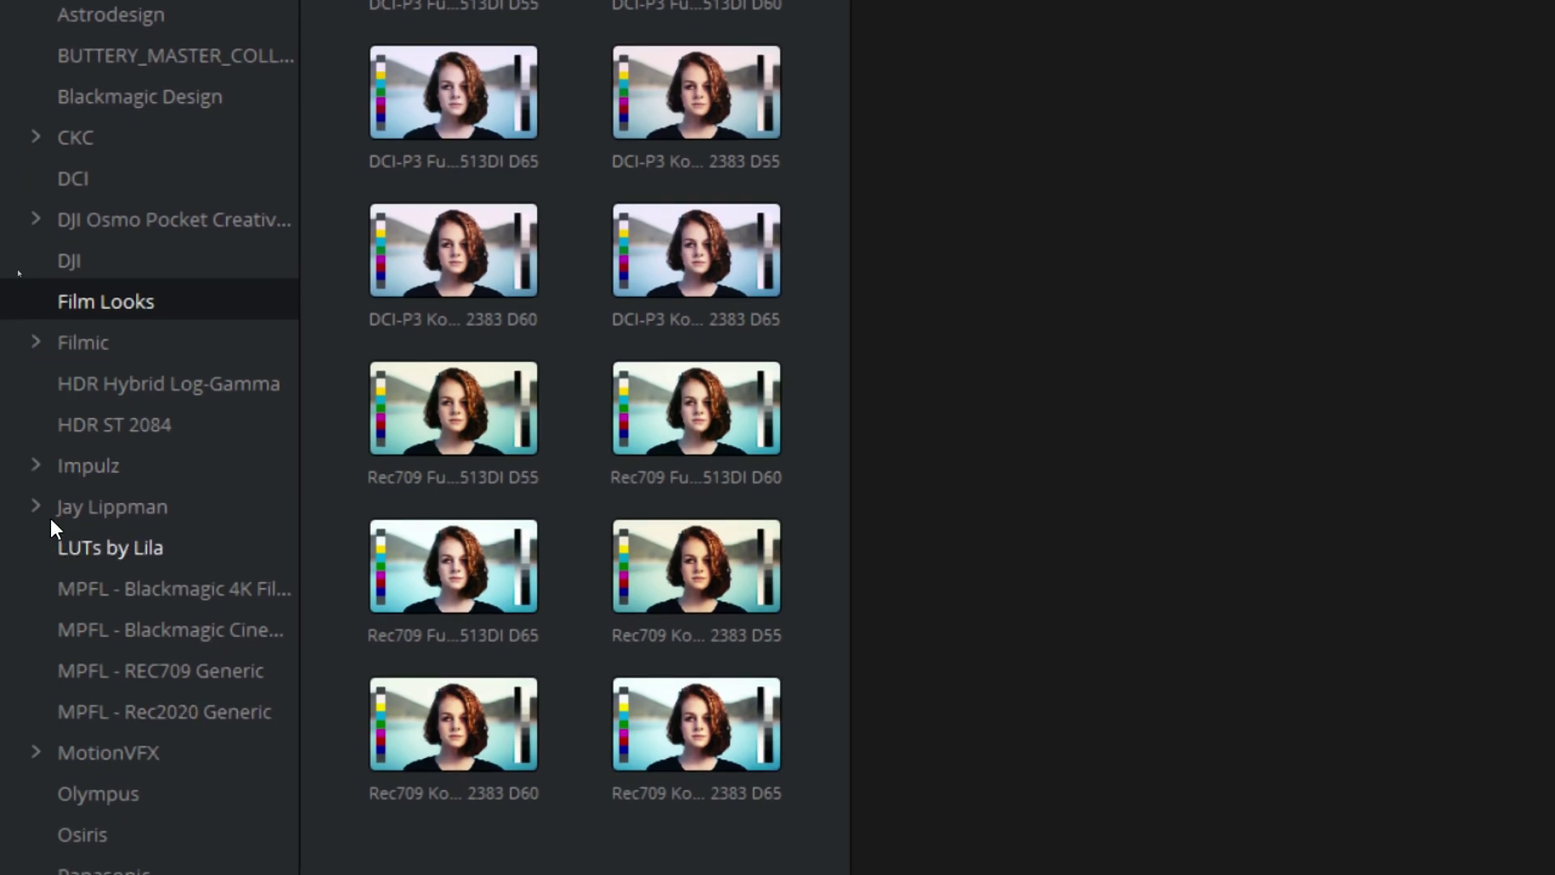
left_click(35, 503)
left_click(51, 541)
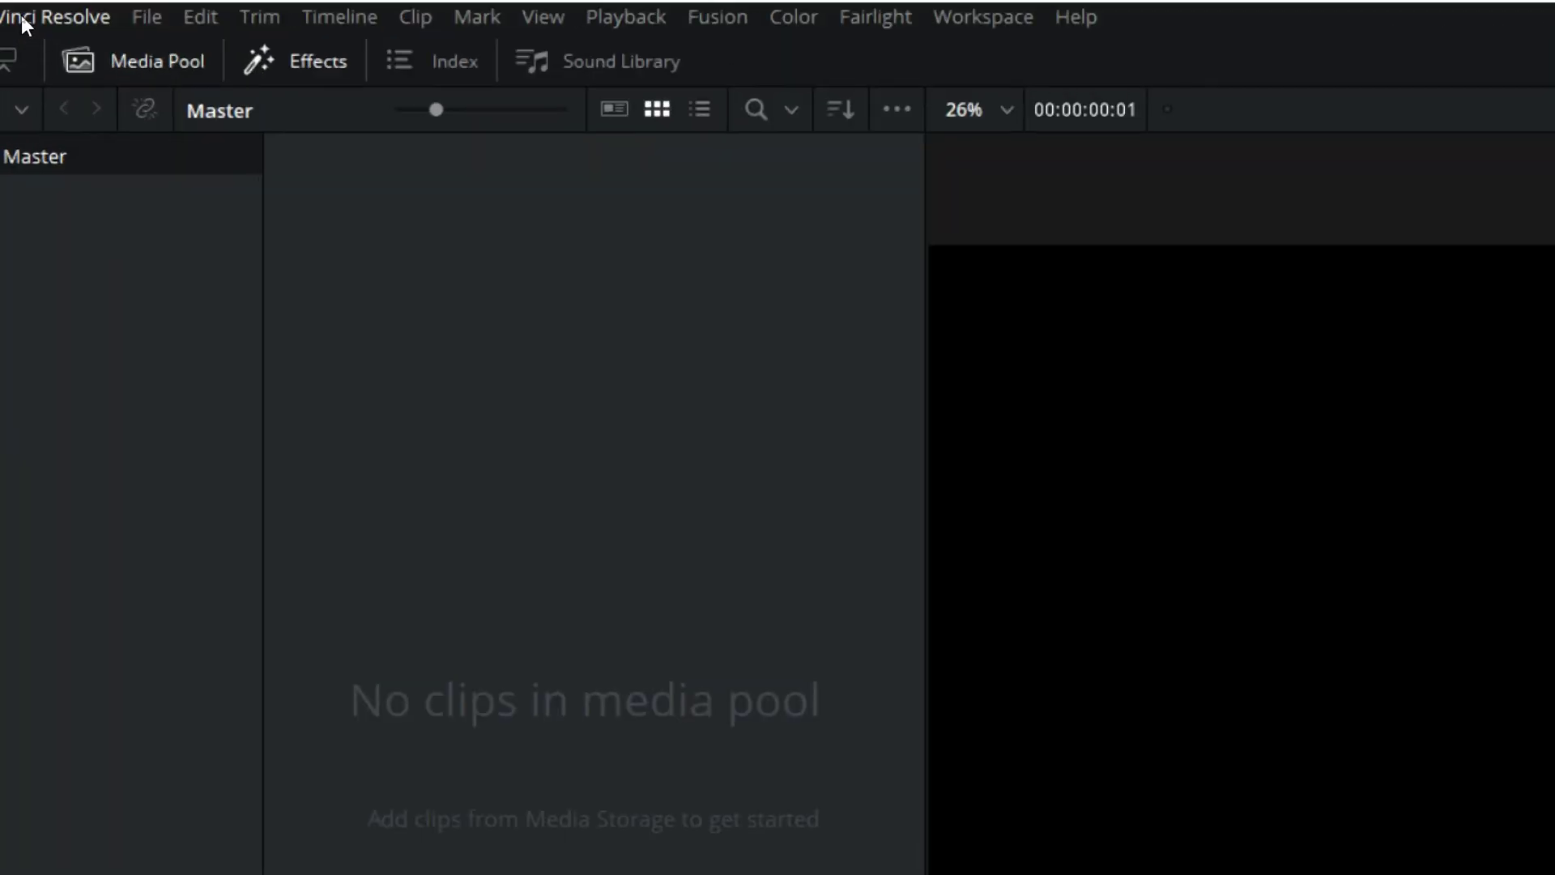
Step: Open Preferences, review the video and audio plugin pages, and save
left_click(33, 13)
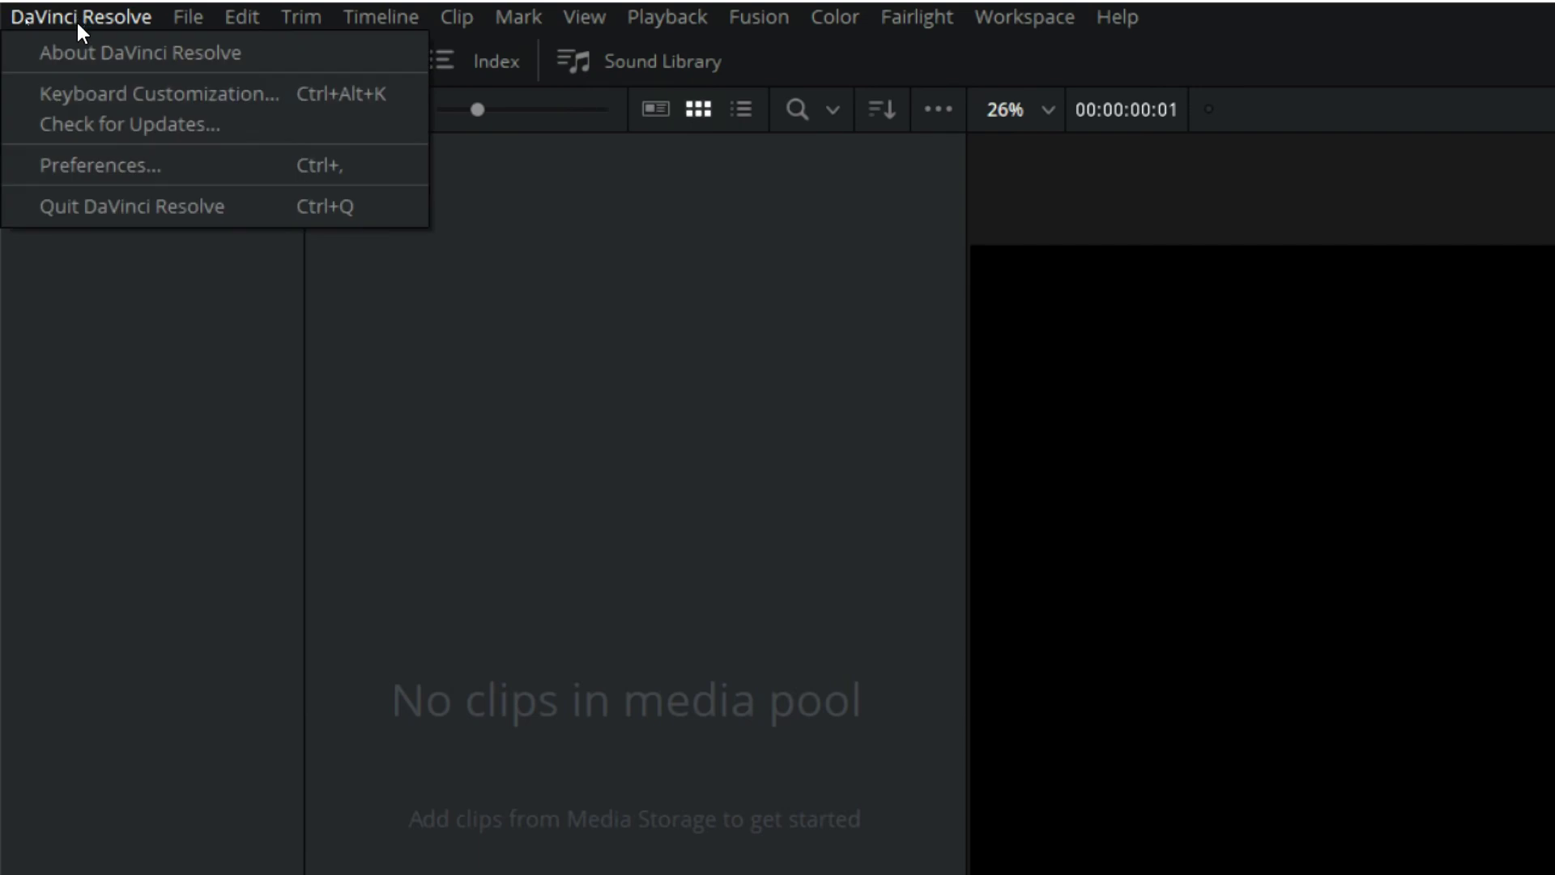
left_click(100, 162)
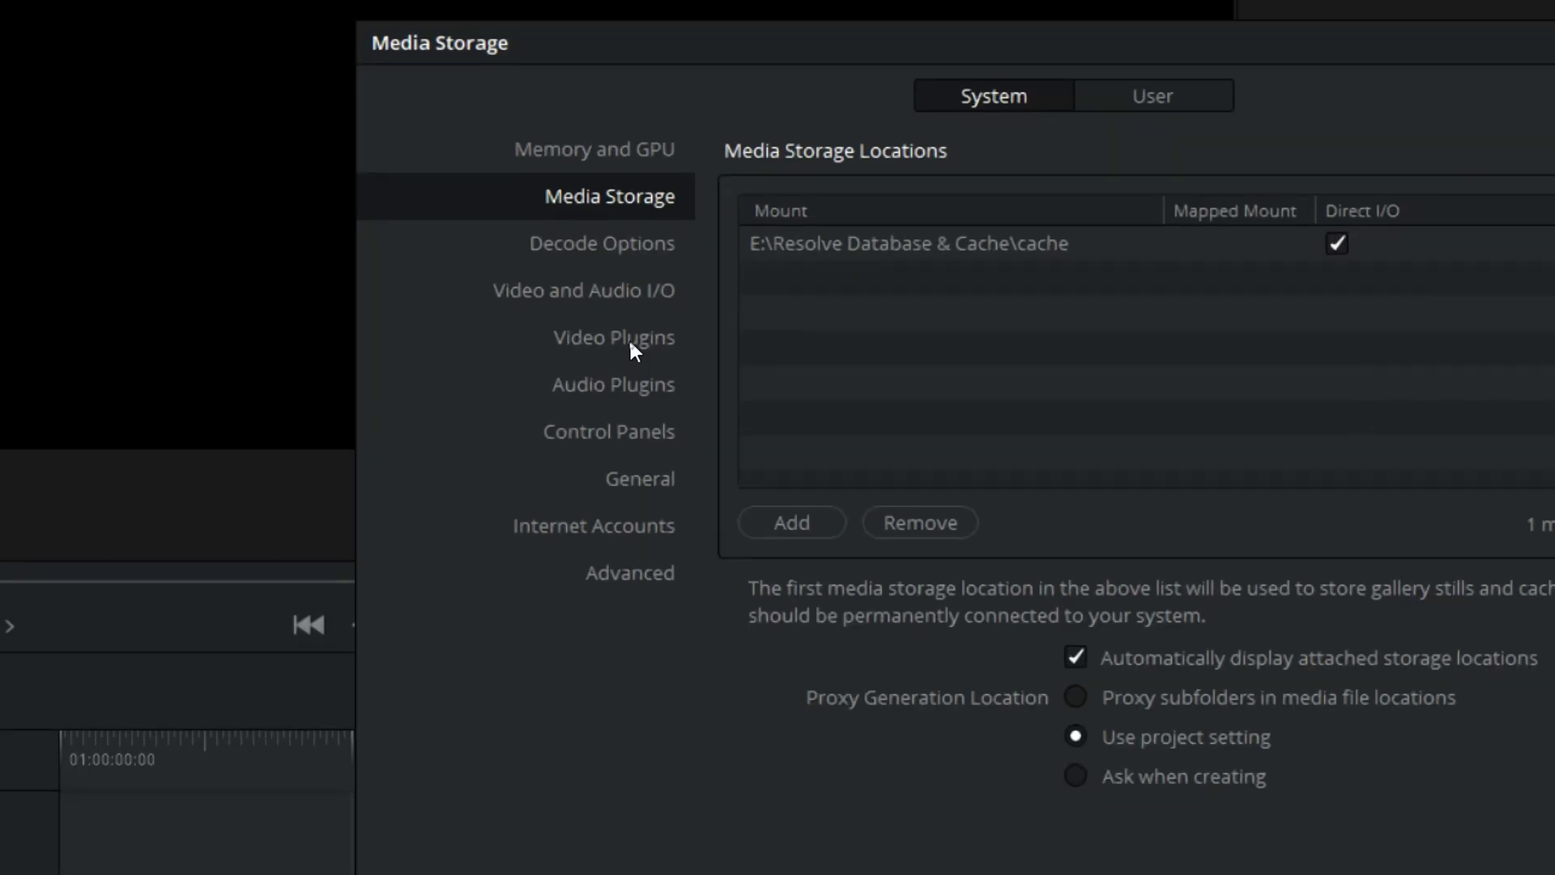
left_click(627, 338)
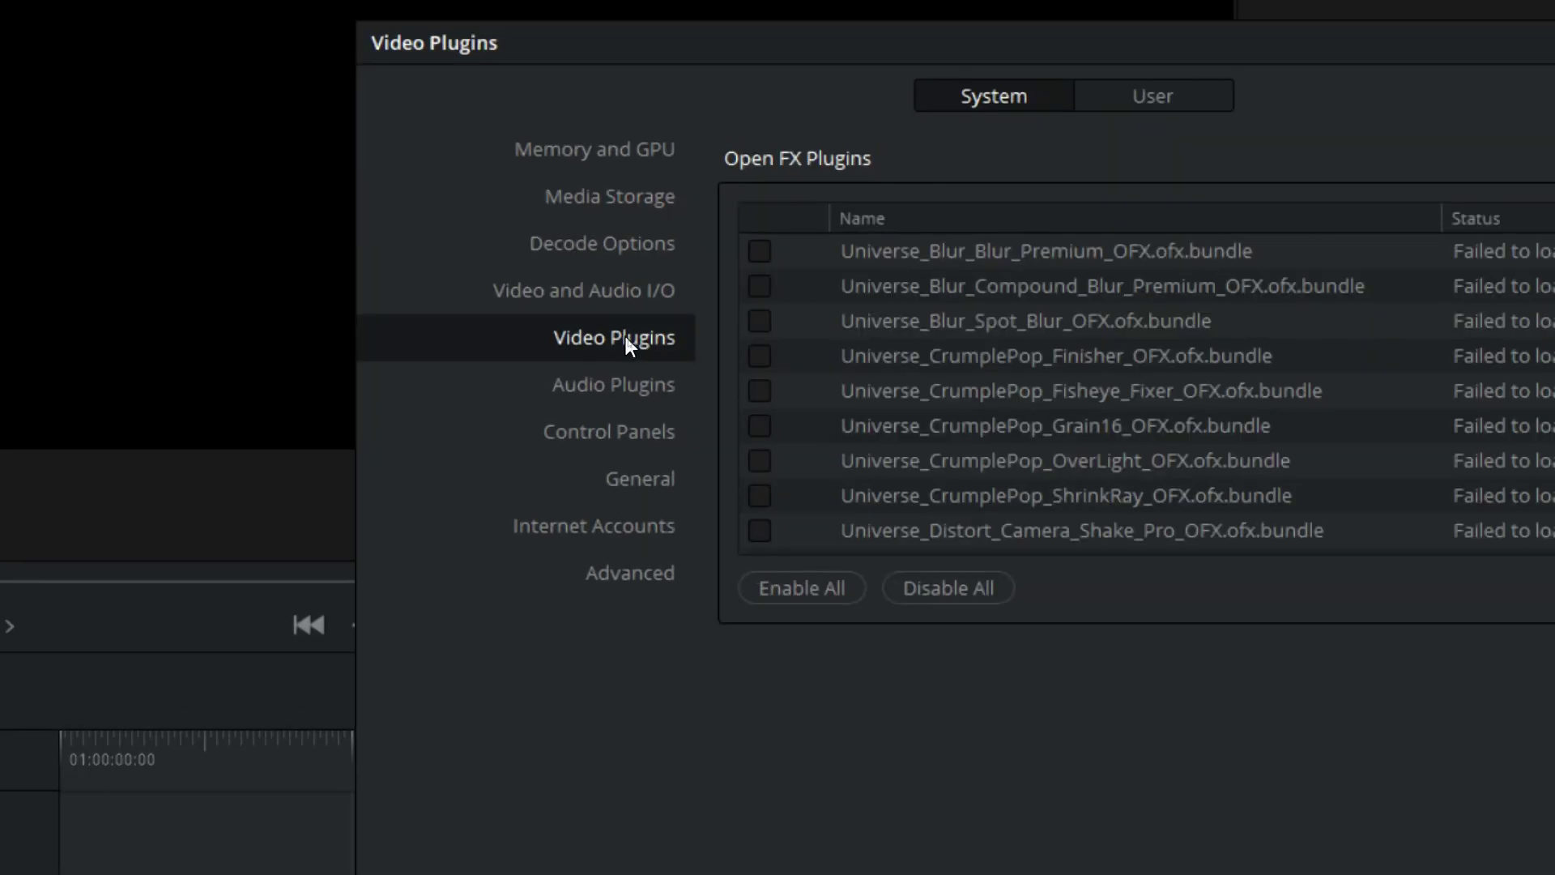
left_click(628, 360)
scroll(875, 601, "down", 15)
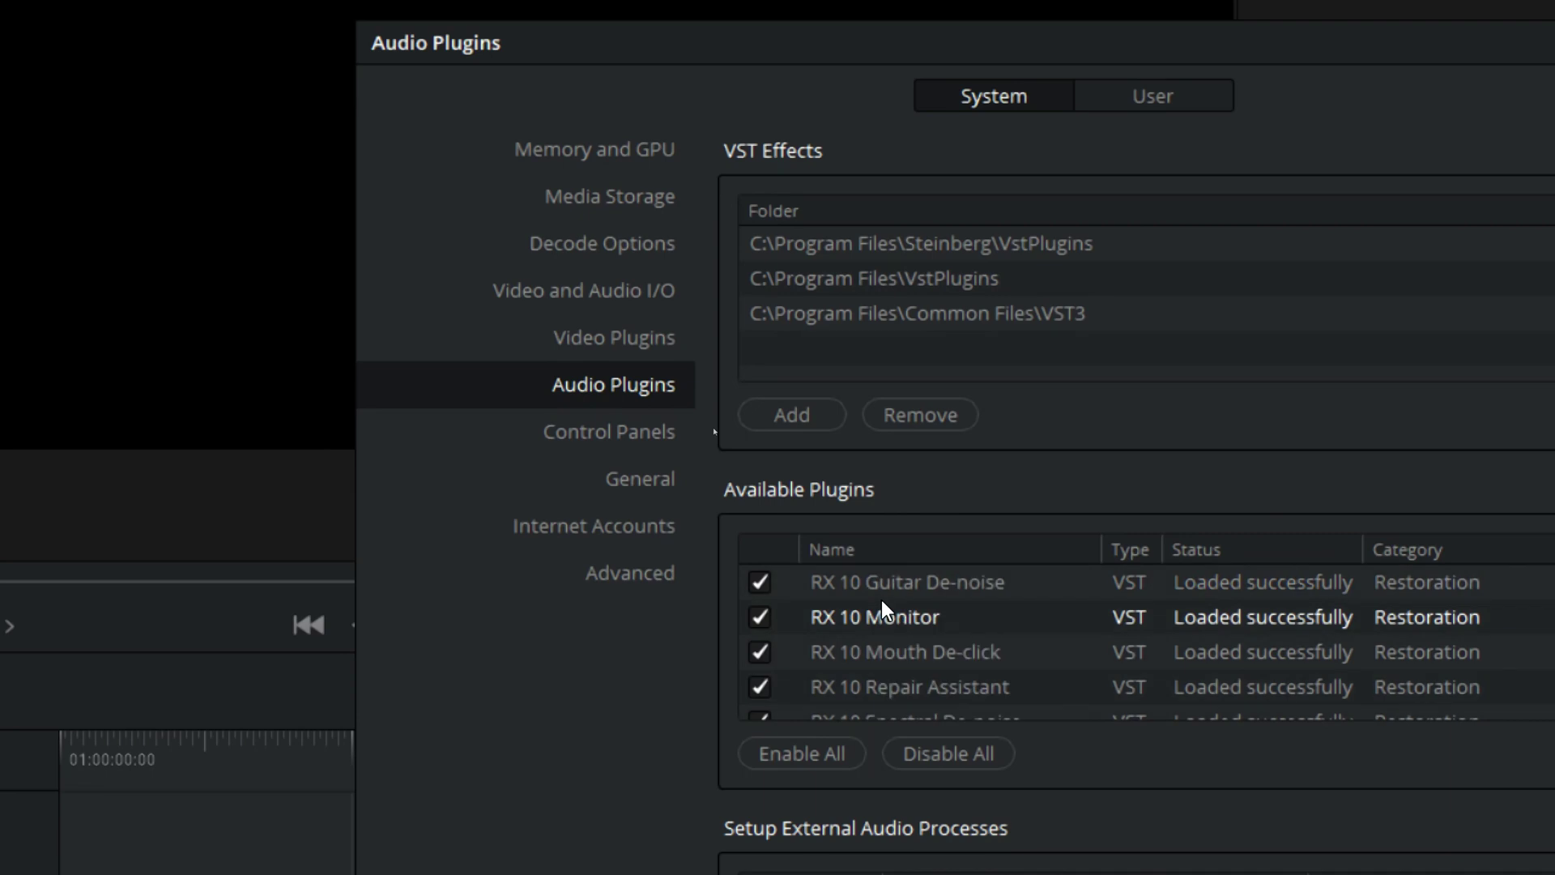
scroll(881, 599, "down", 5)
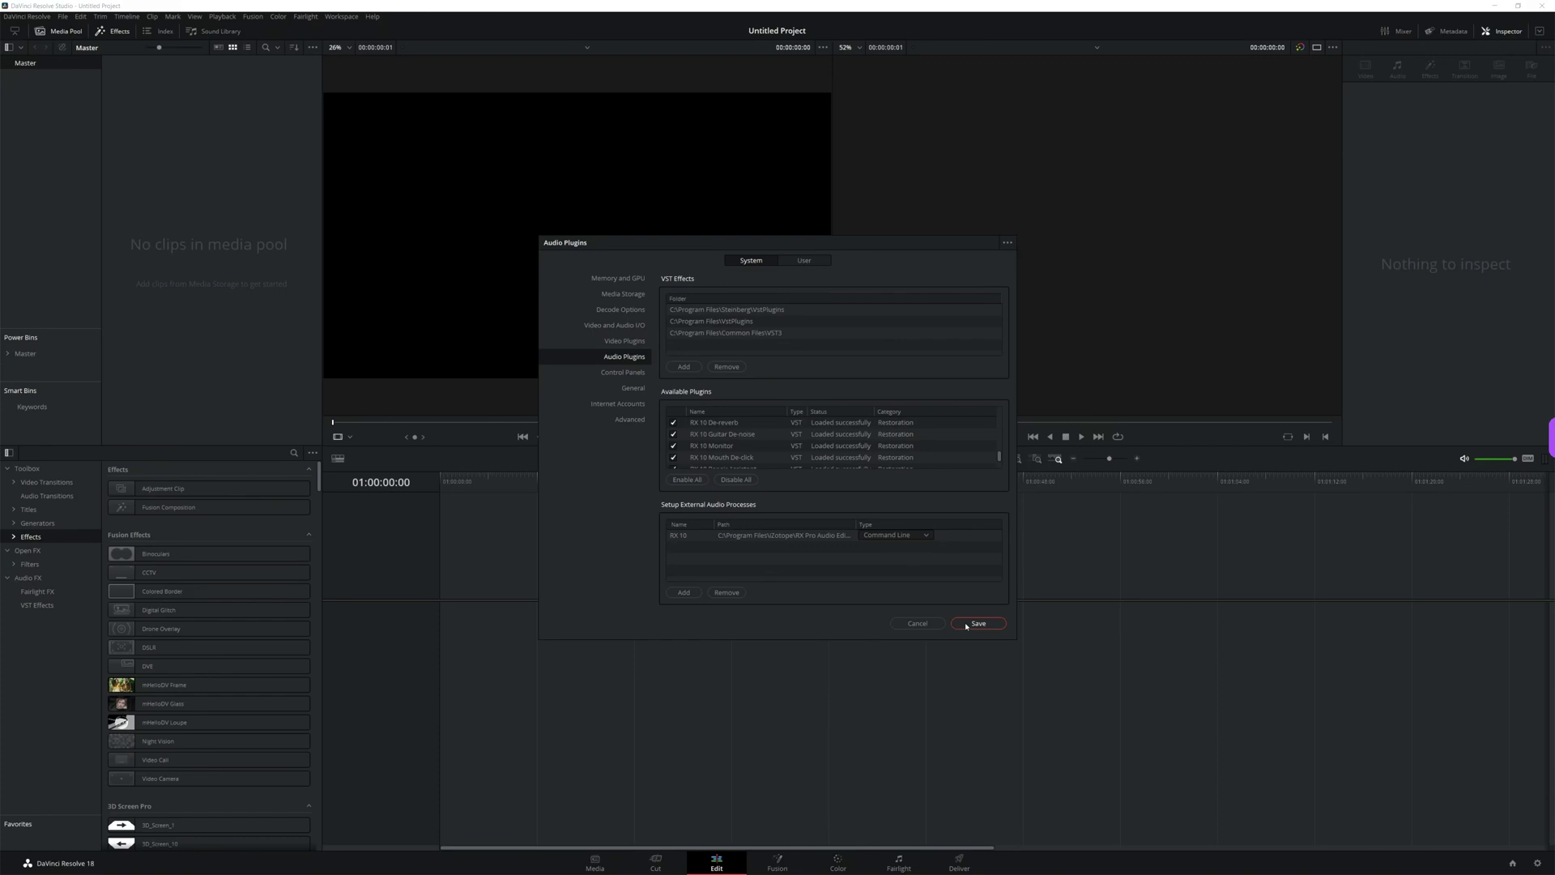
left_click(966, 625)
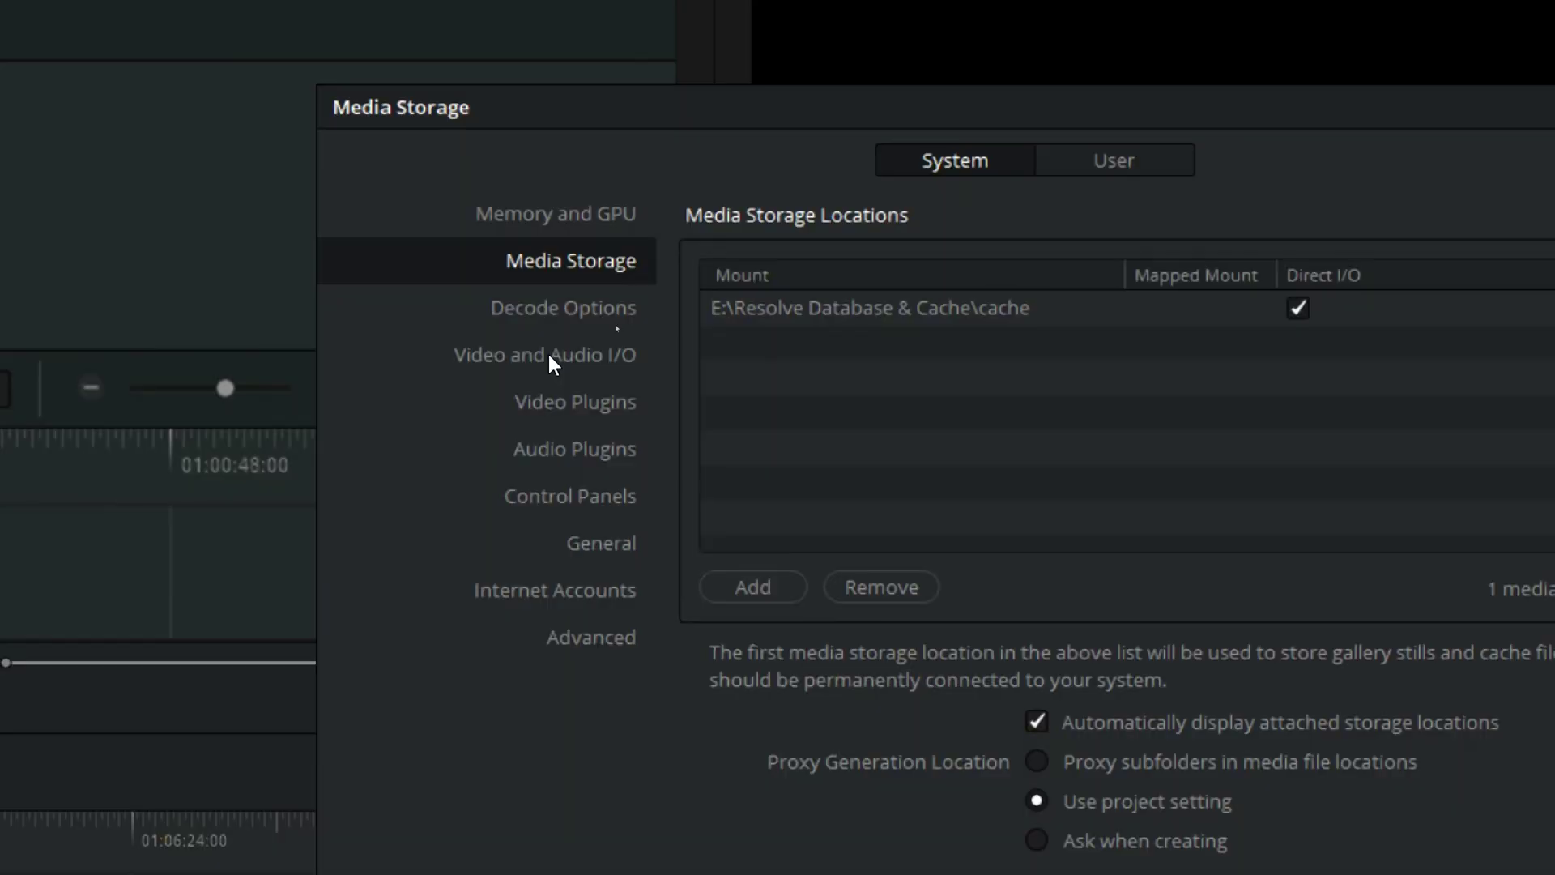
Step: Keep audio input on Analogue 1 + 2 and output on the Focusrite speakers
left_click(554, 356)
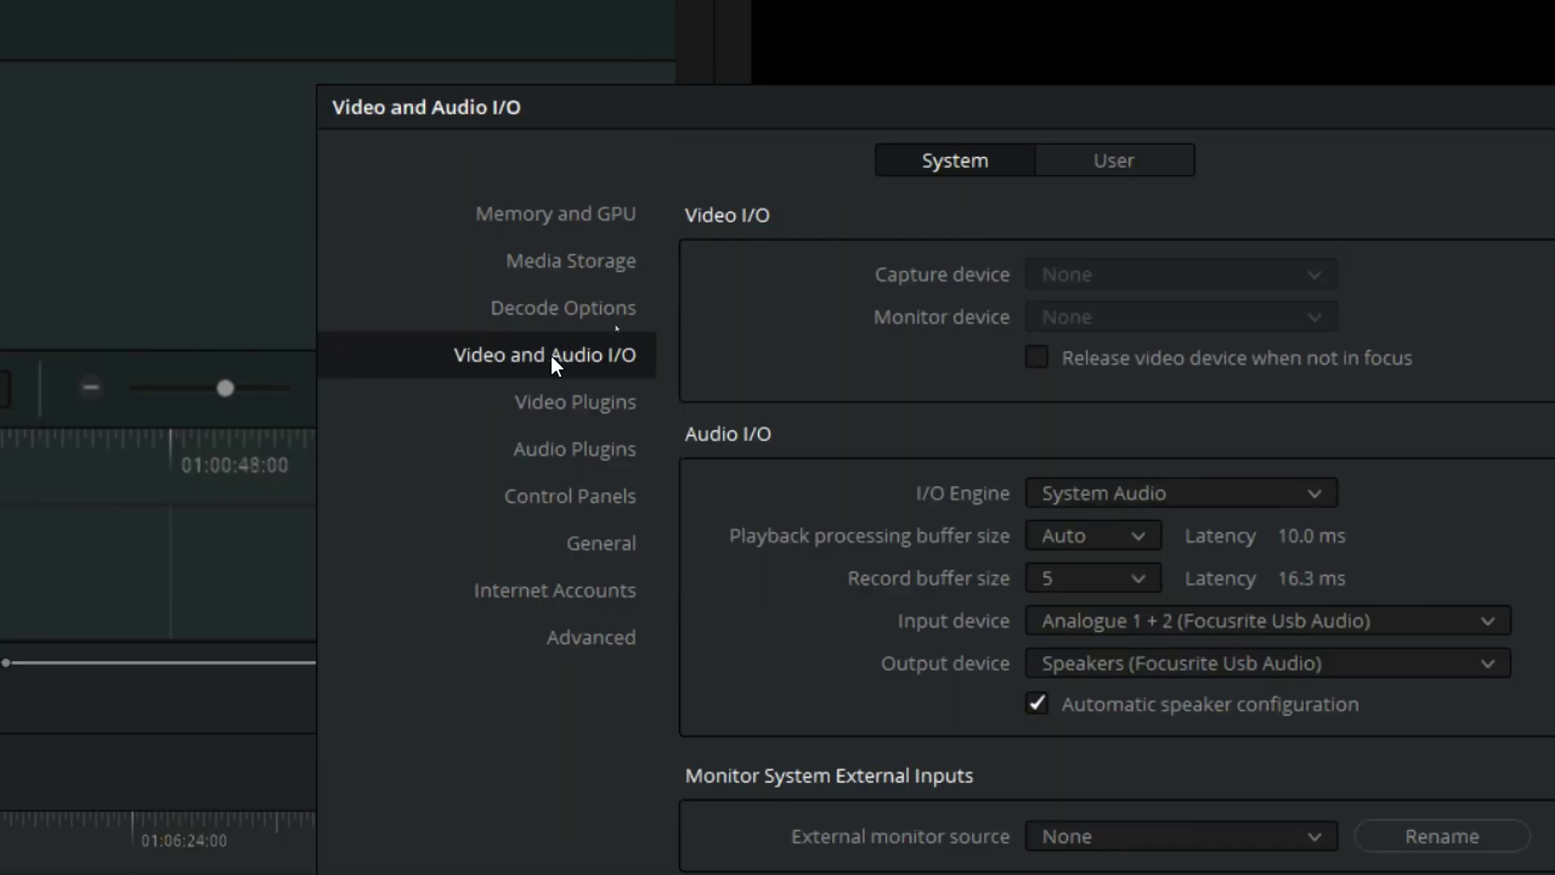
left_click(1215, 622)
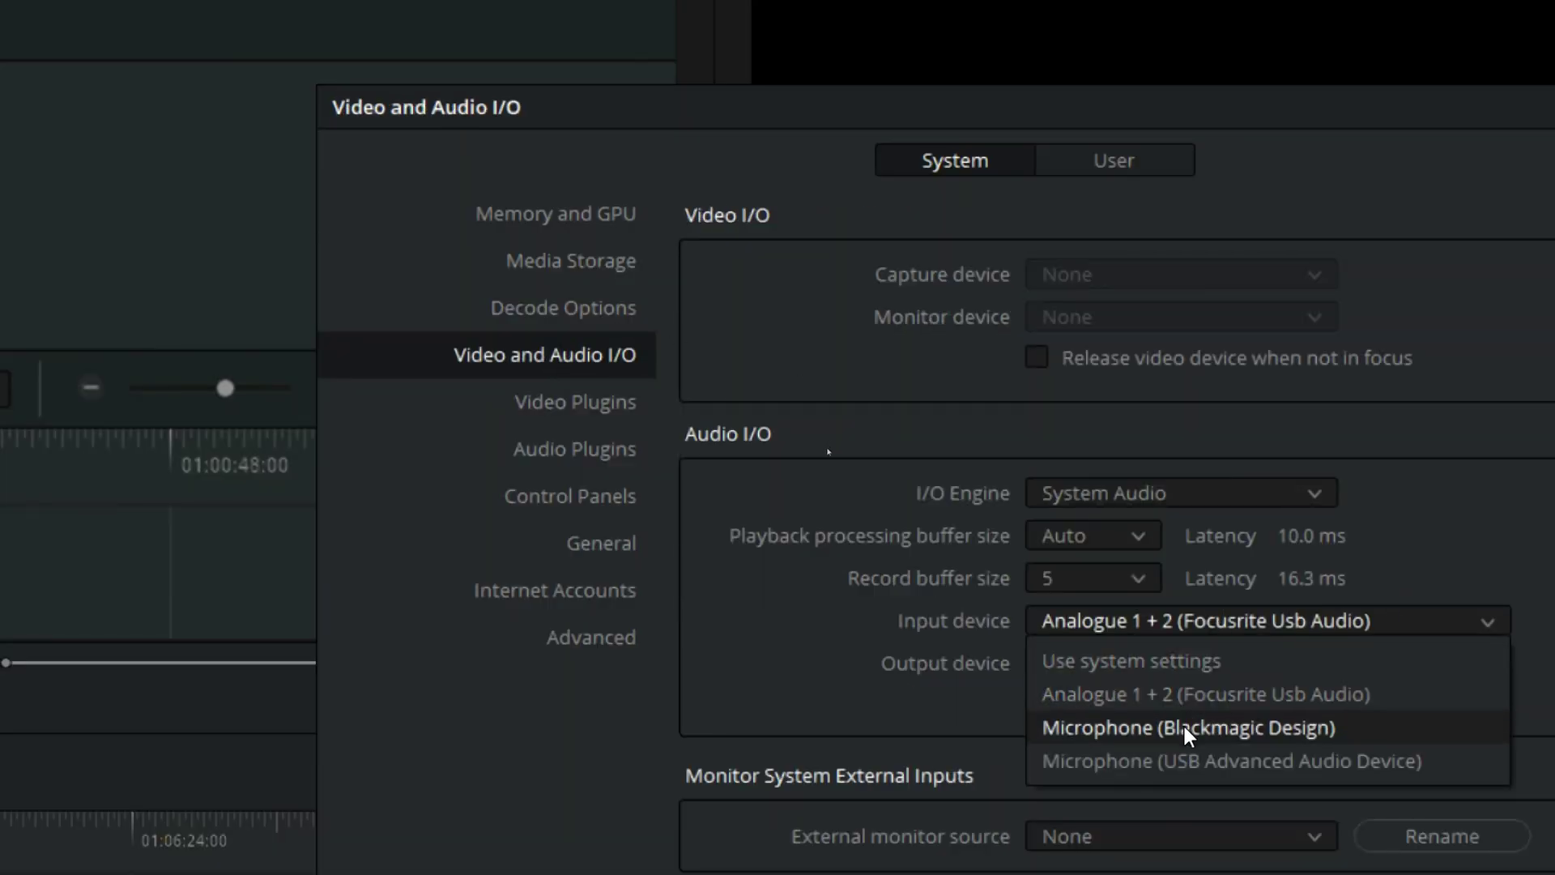
left_click(1175, 693)
left_click(1151, 665)
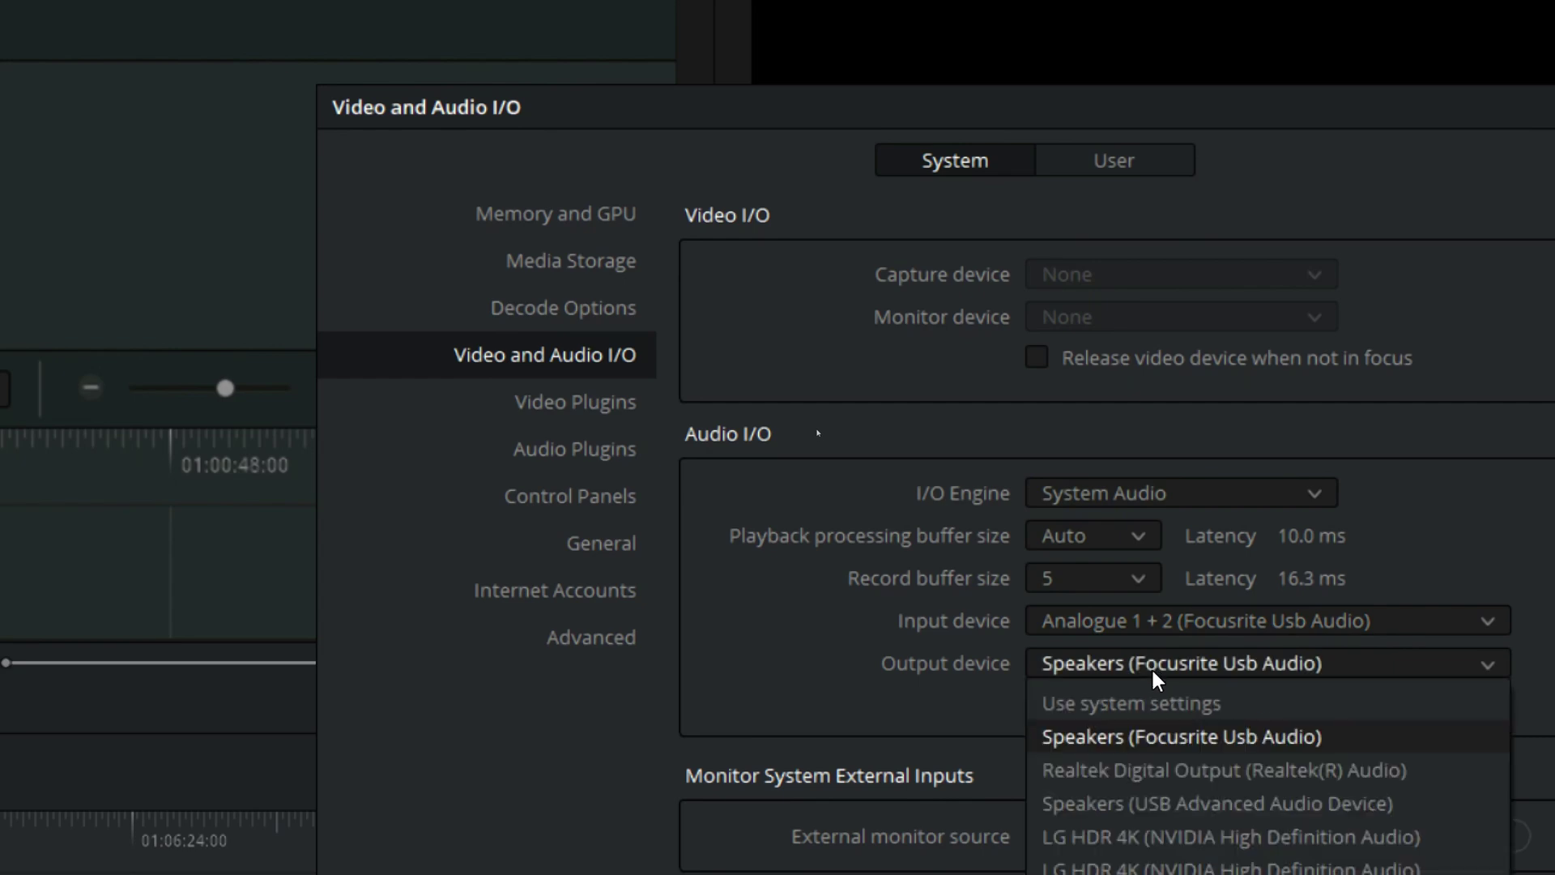
left_click(1144, 739)
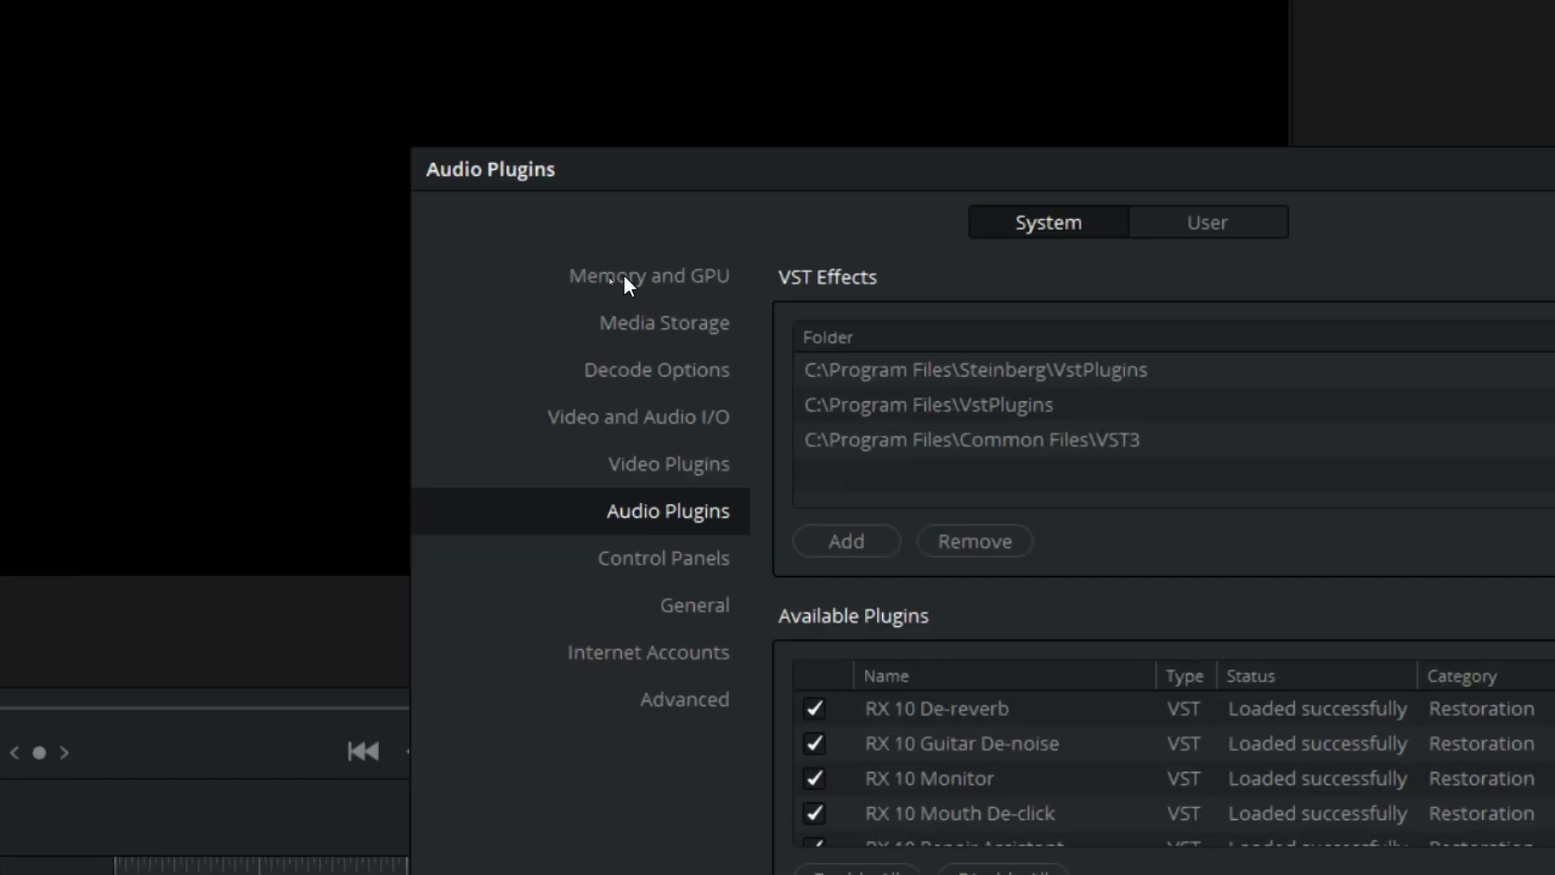
Step: Keep GPU processing mode on CUDA for the RTX 4080 under Memory and GPU
left_click(623, 279)
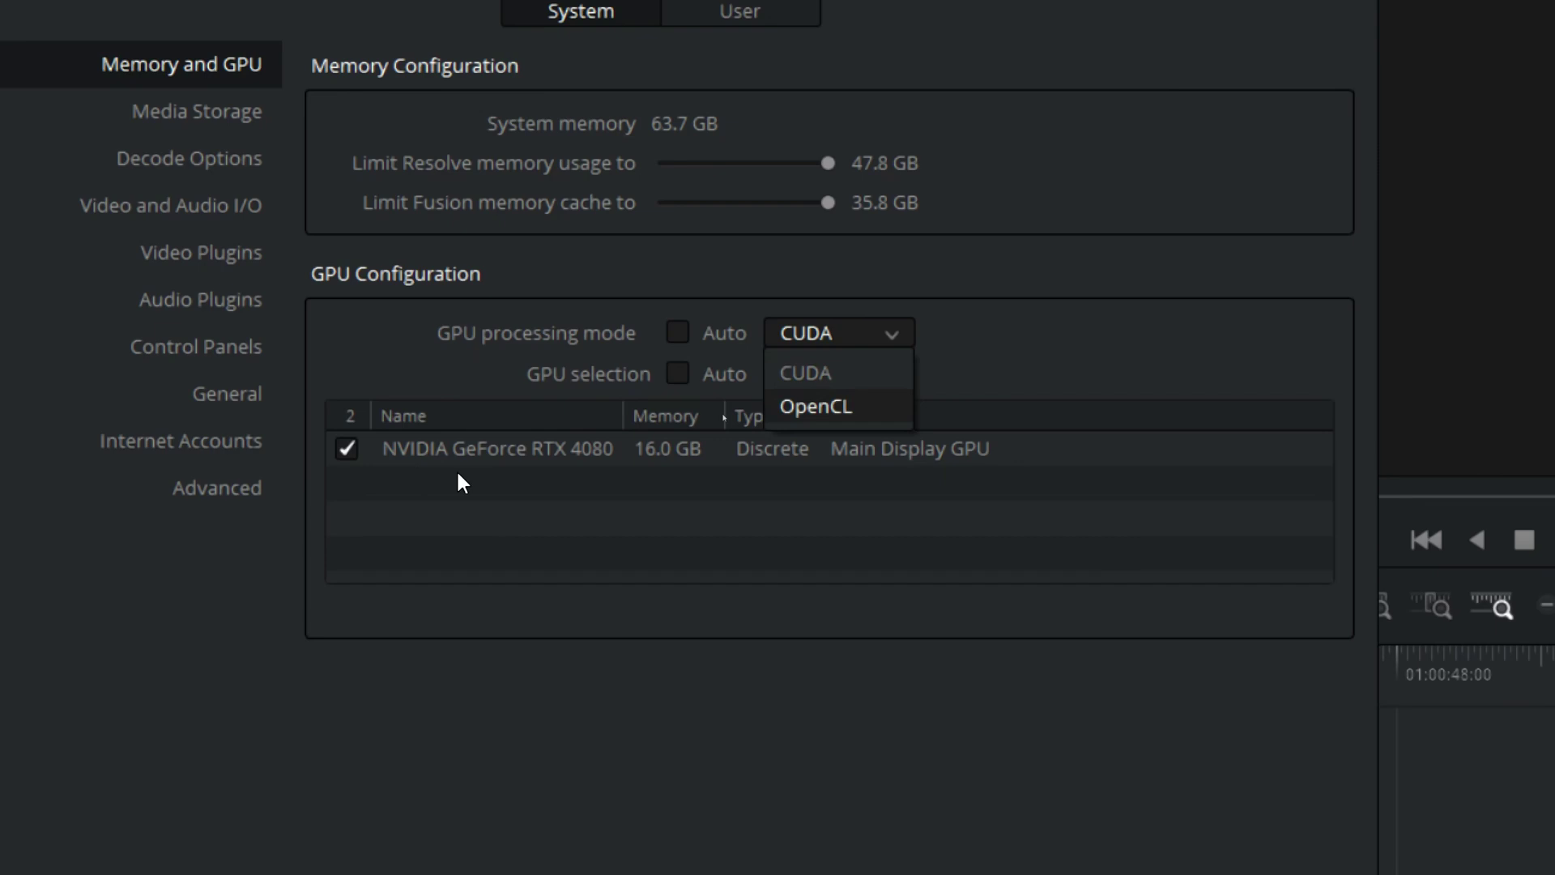
left_click(815, 371)
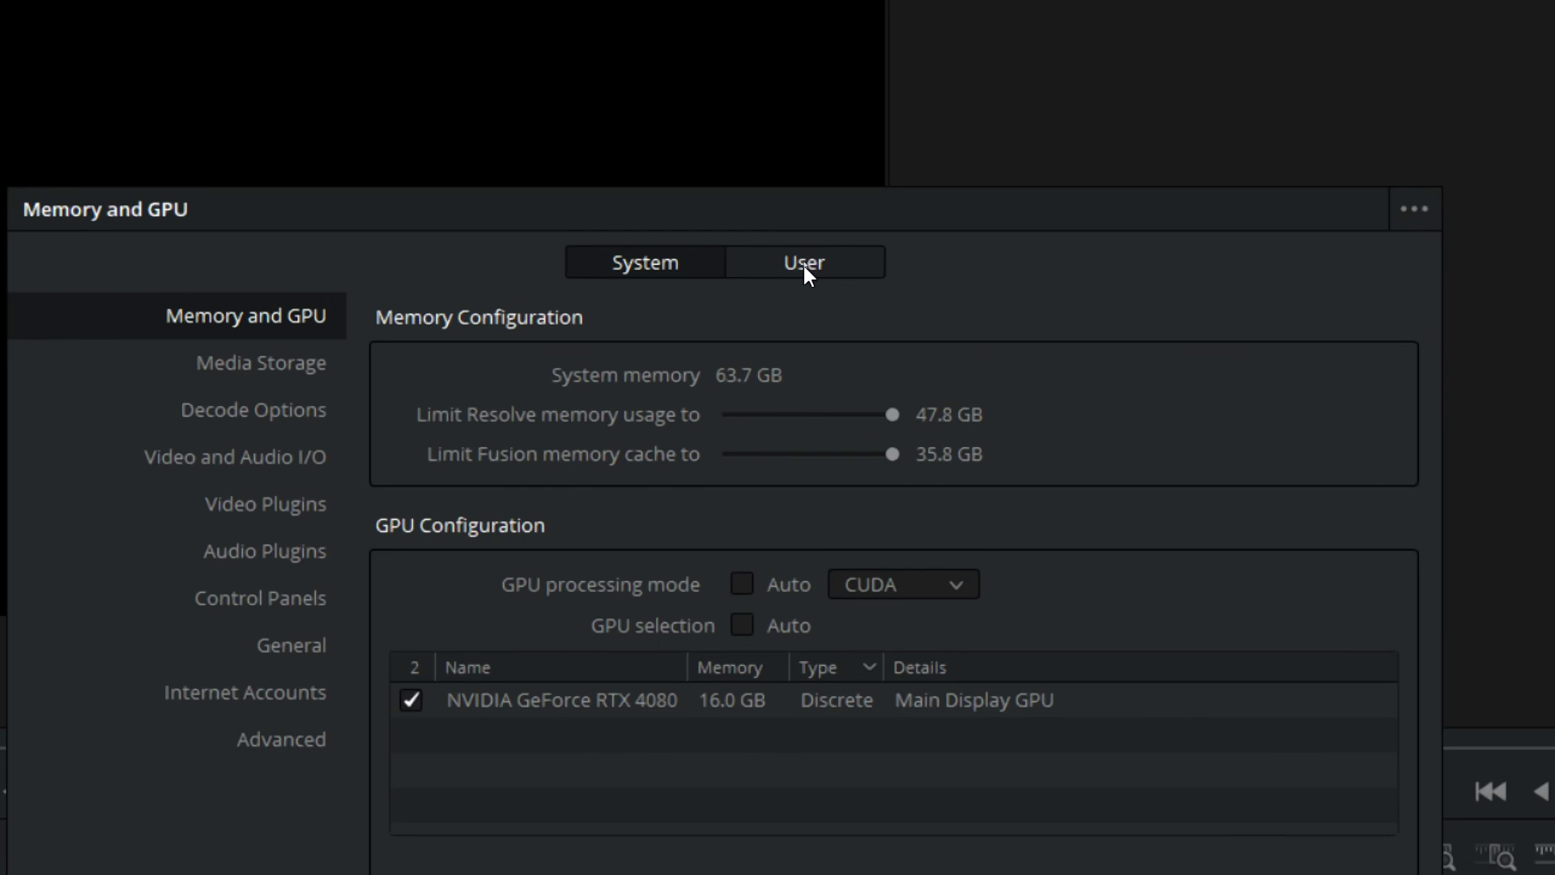
Step: Switch Preferences to the User tab, landing on UI Settings
left_click(803, 266)
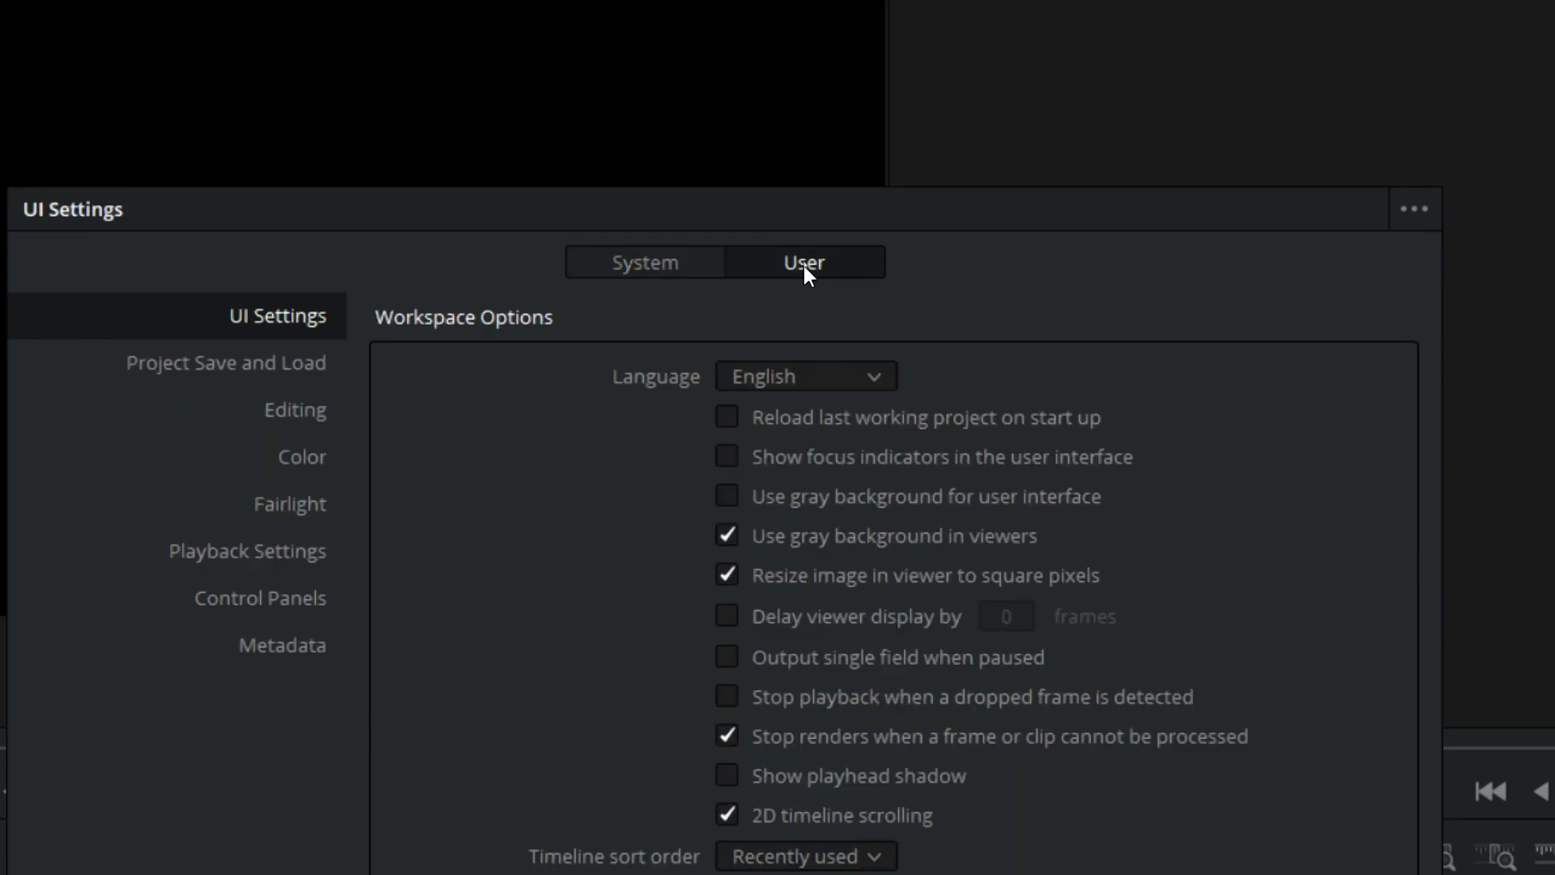
Step: Set the project backup location to the Resolve Project Backups folder under Resolve Backup
left_click(179, 369)
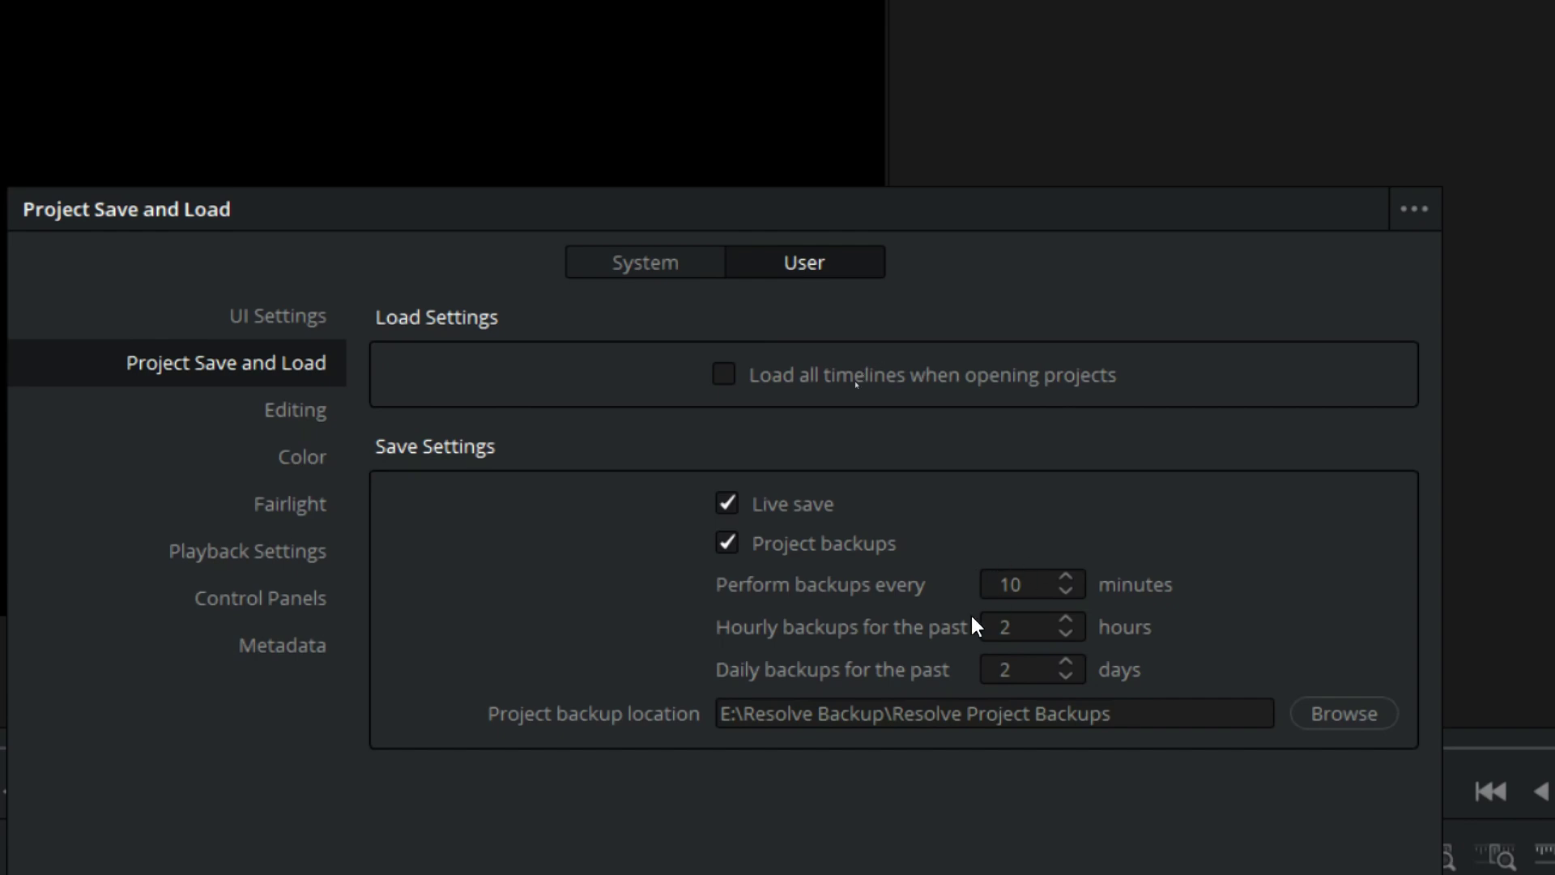
left_click(1342, 716)
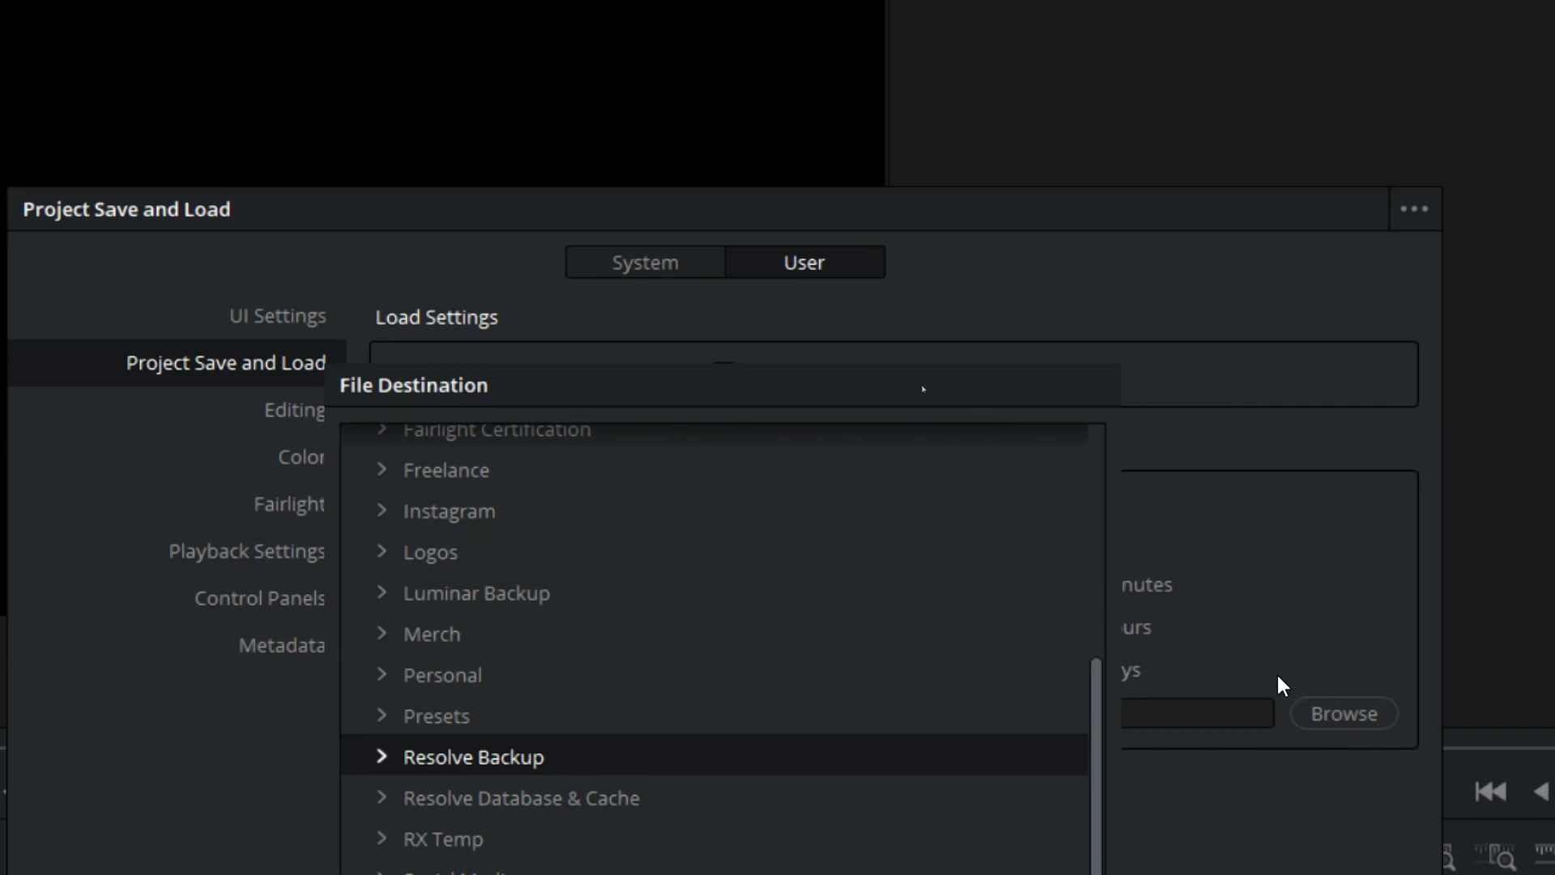
scroll(575, 527, "down", 3)
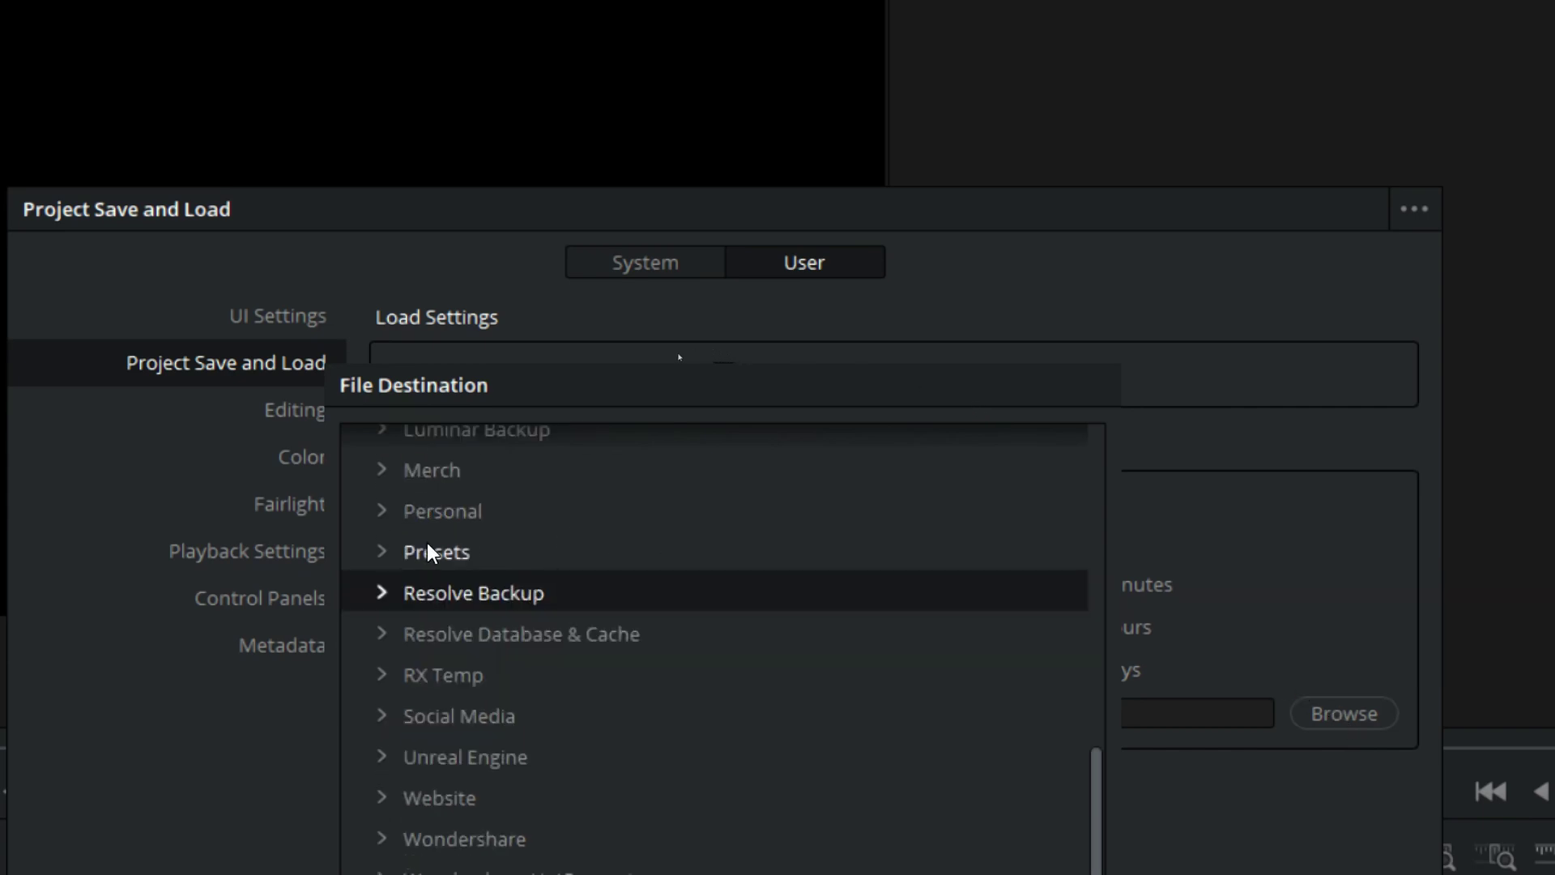
left_click(383, 591)
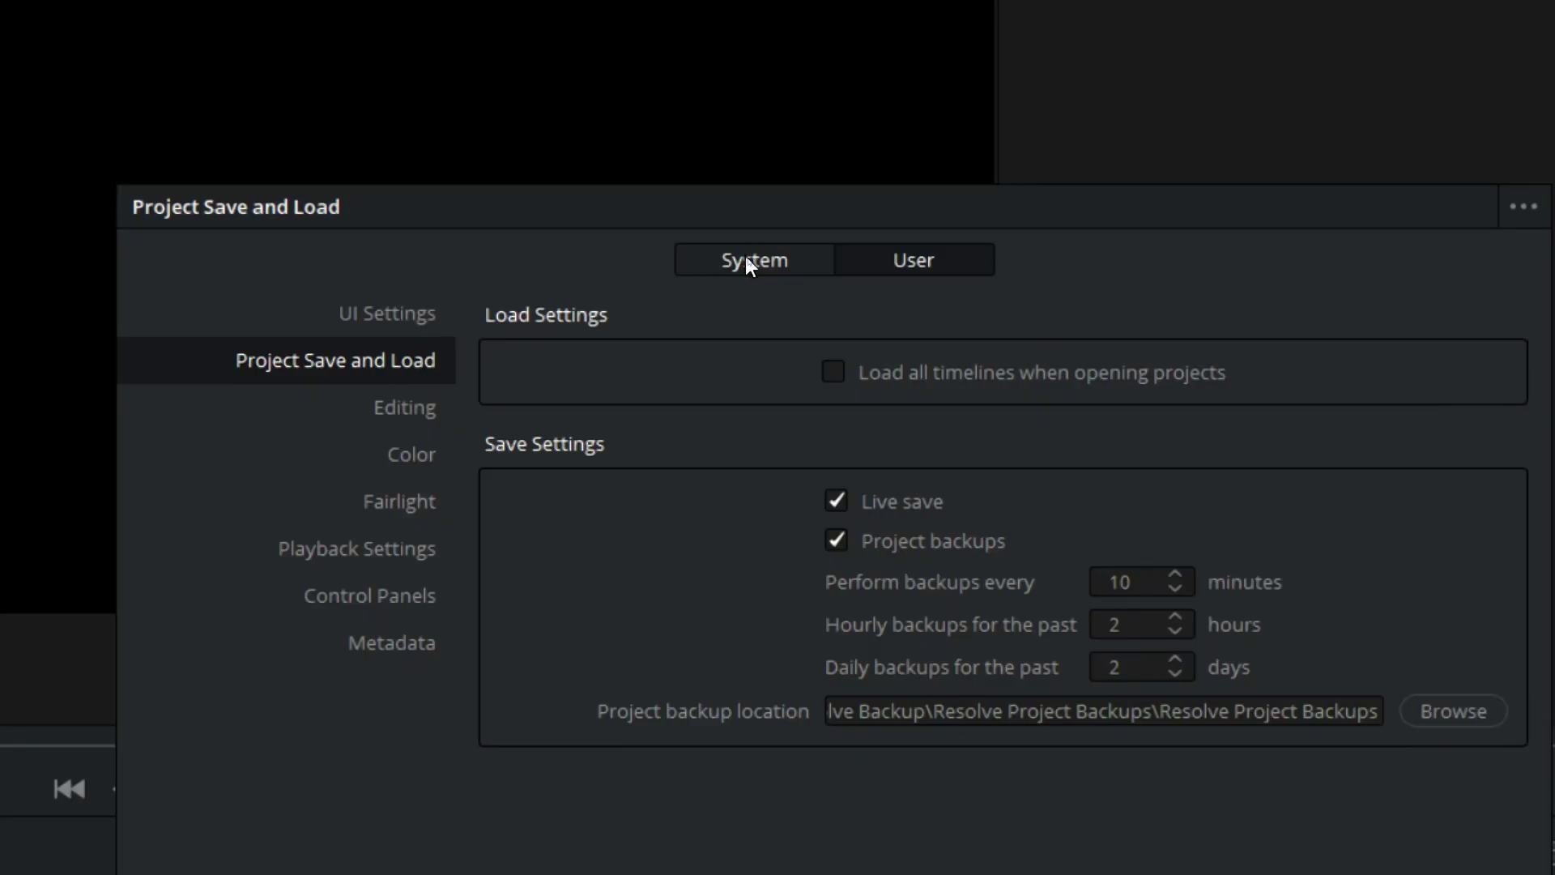
Step: Sign in to Dropbox under System > Internet Accounts and allow Resolve access
left_click(745, 258)
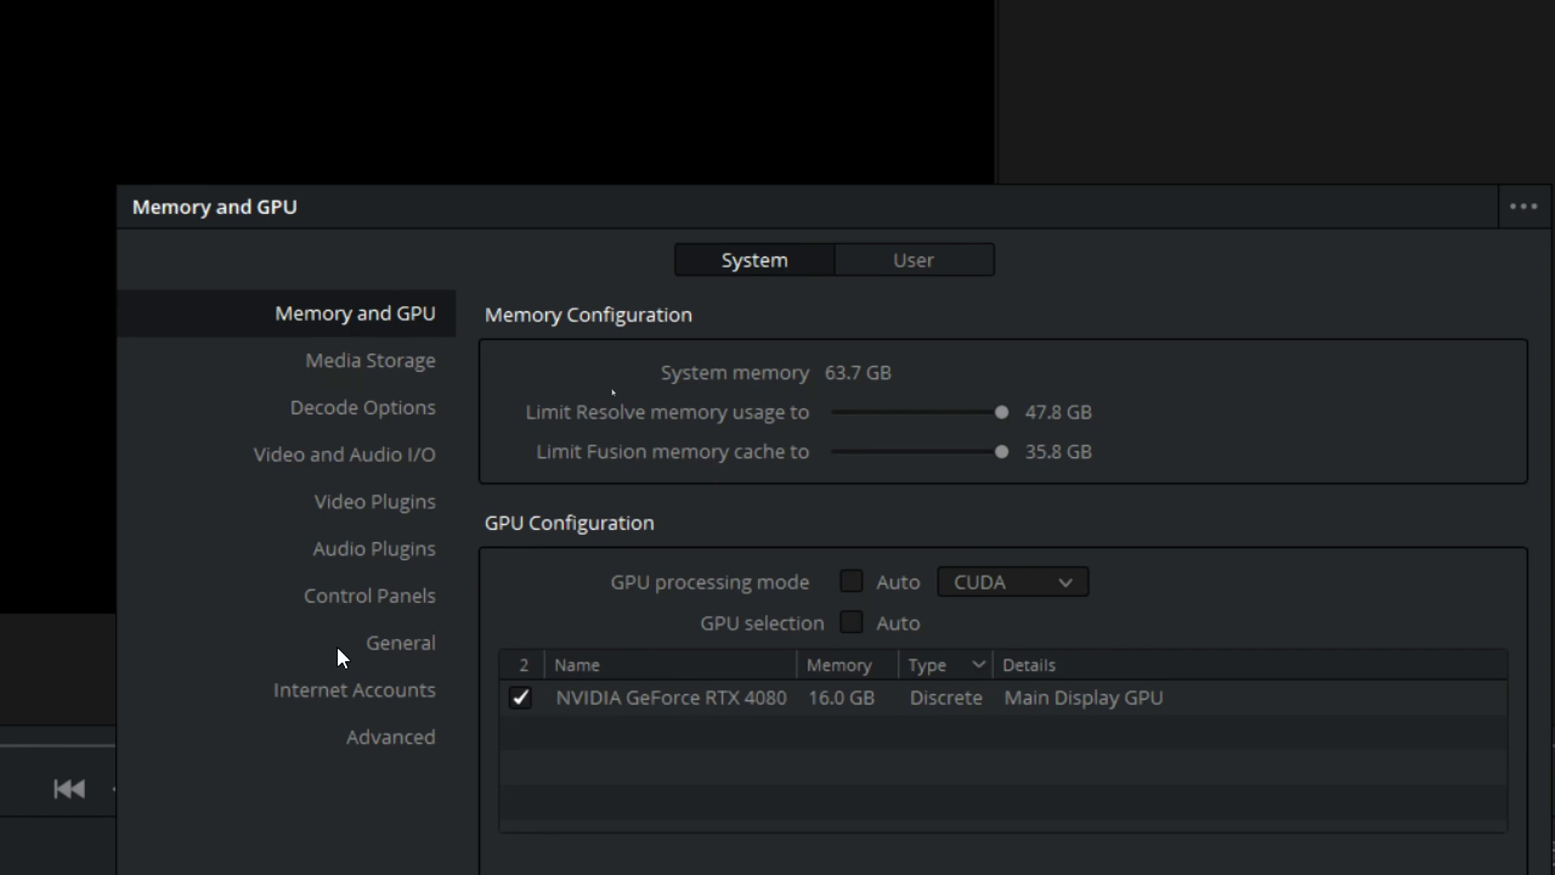
left_click(319, 687)
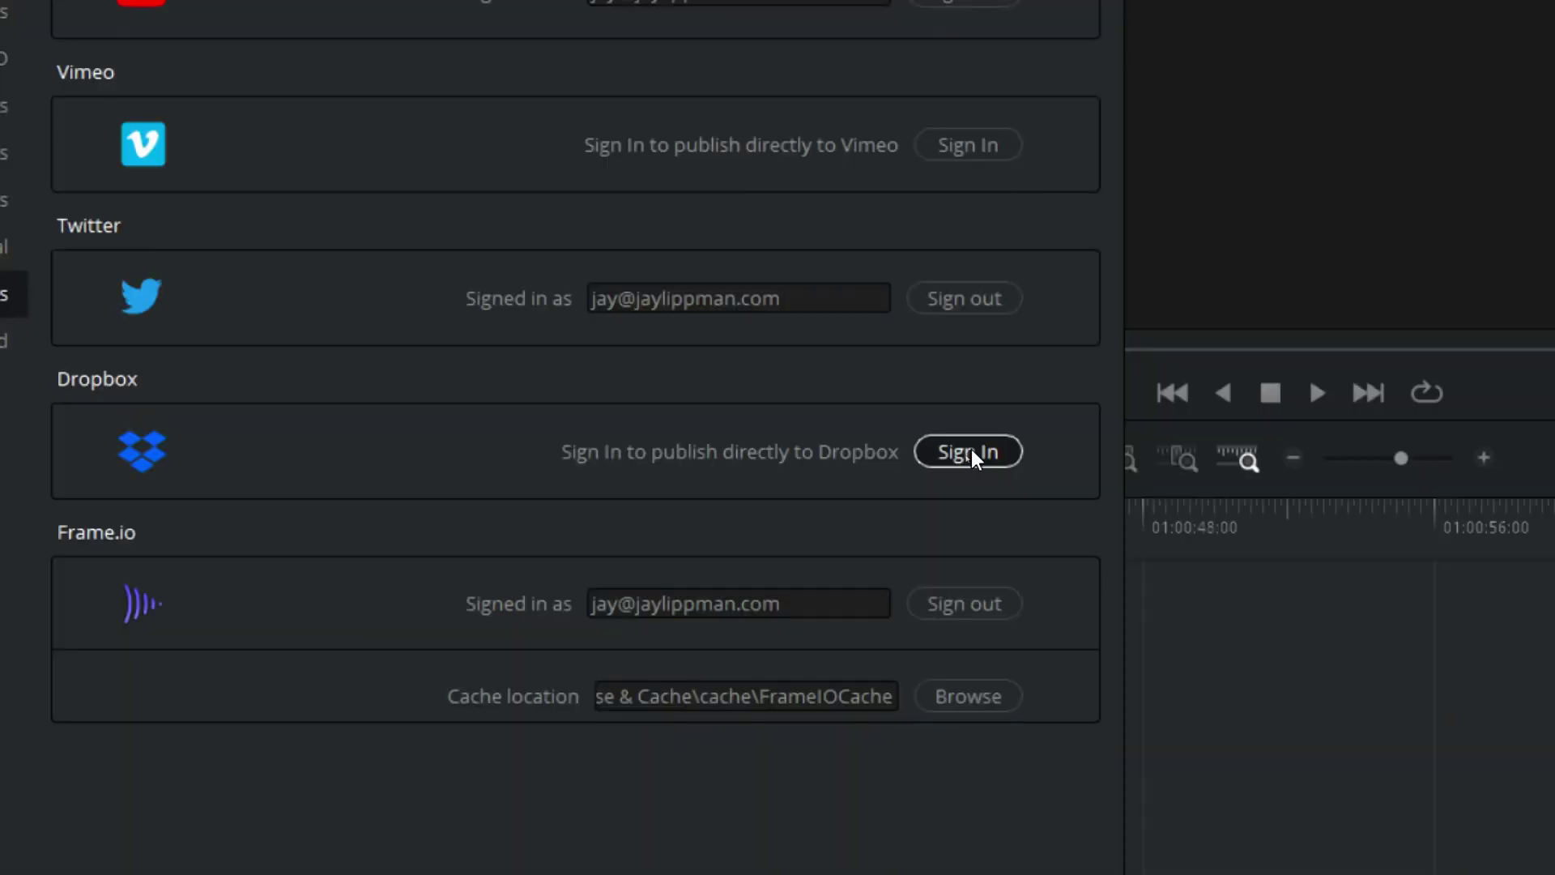
left_click(1396, 841)
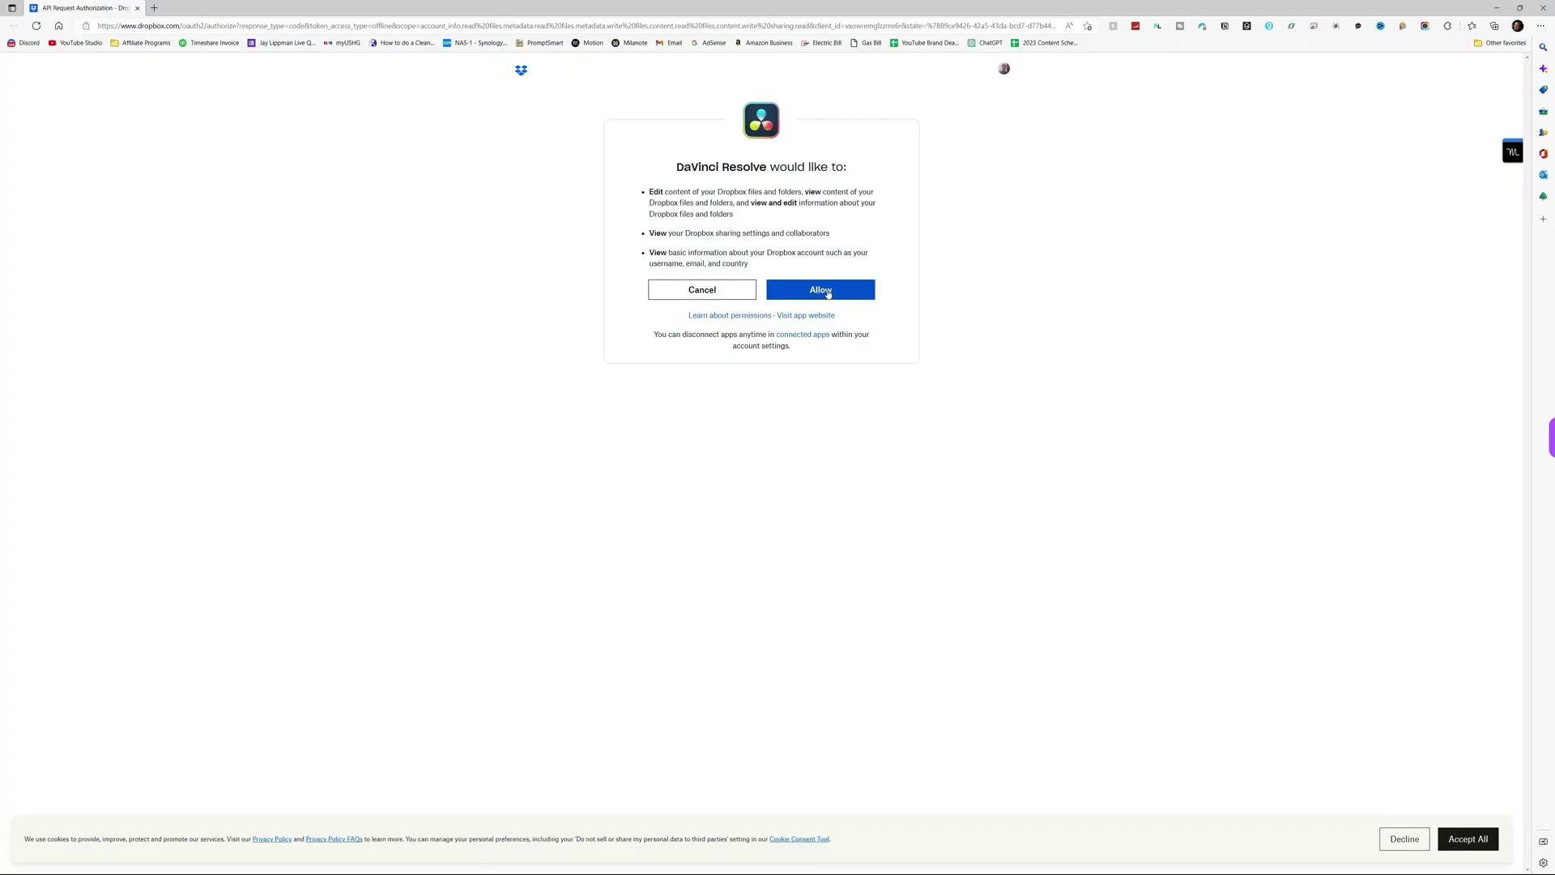
left_click(827, 291)
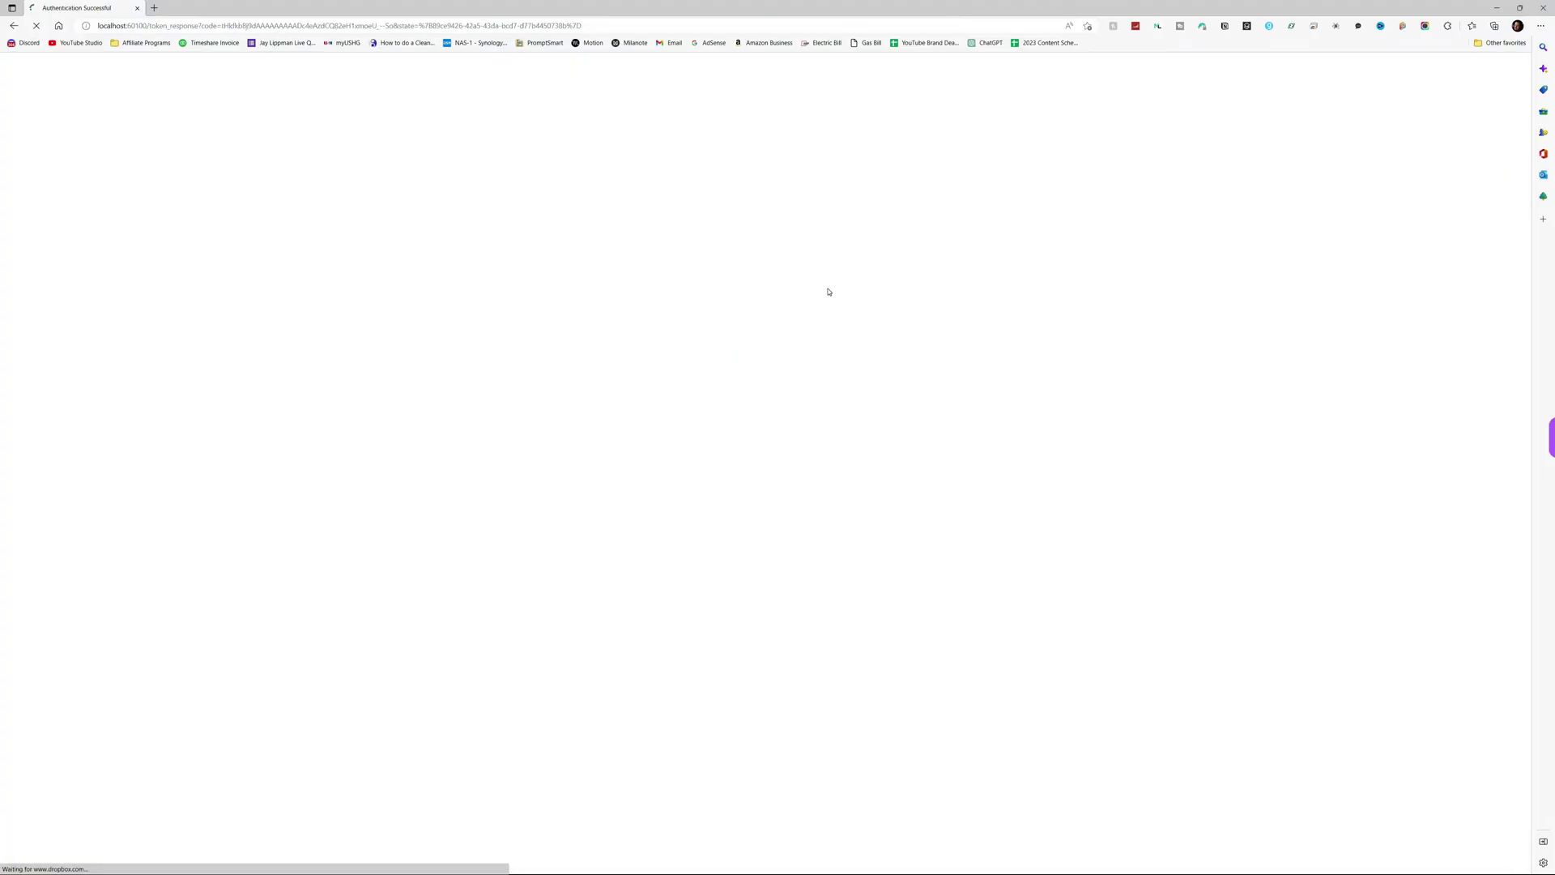
Step: Close the Edge window showing Dropbox Authentication Successful to return to DaVinci Resolve
left_click(1542, 7)
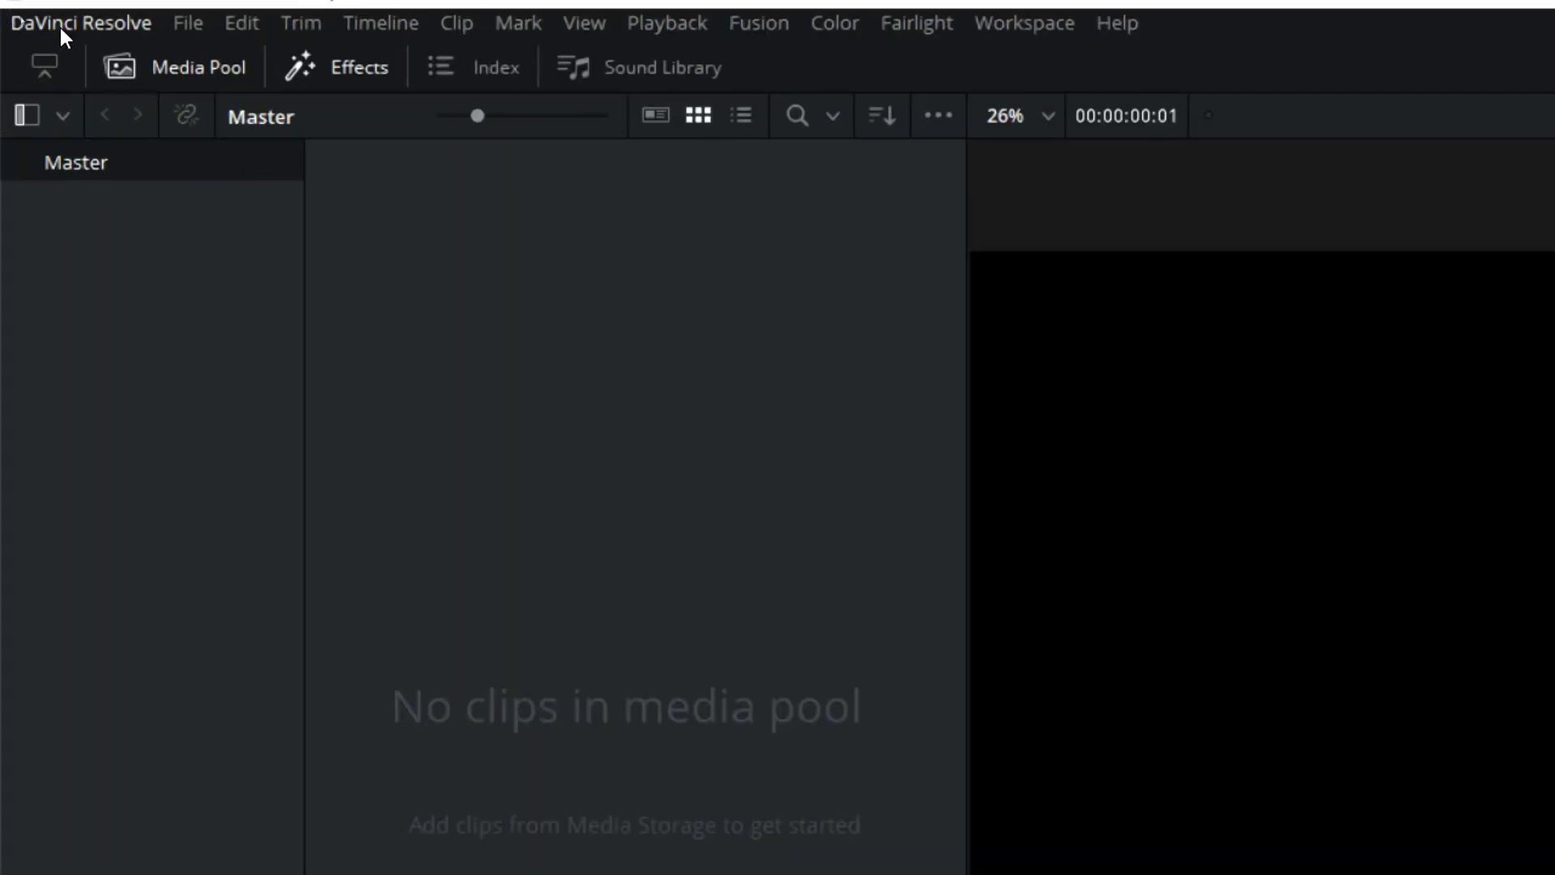
Step: In Keyboard Customization, search 'sync bin' and assign Tab to Show Panel in Workspace > Sync Bin
left_click(23, 17)
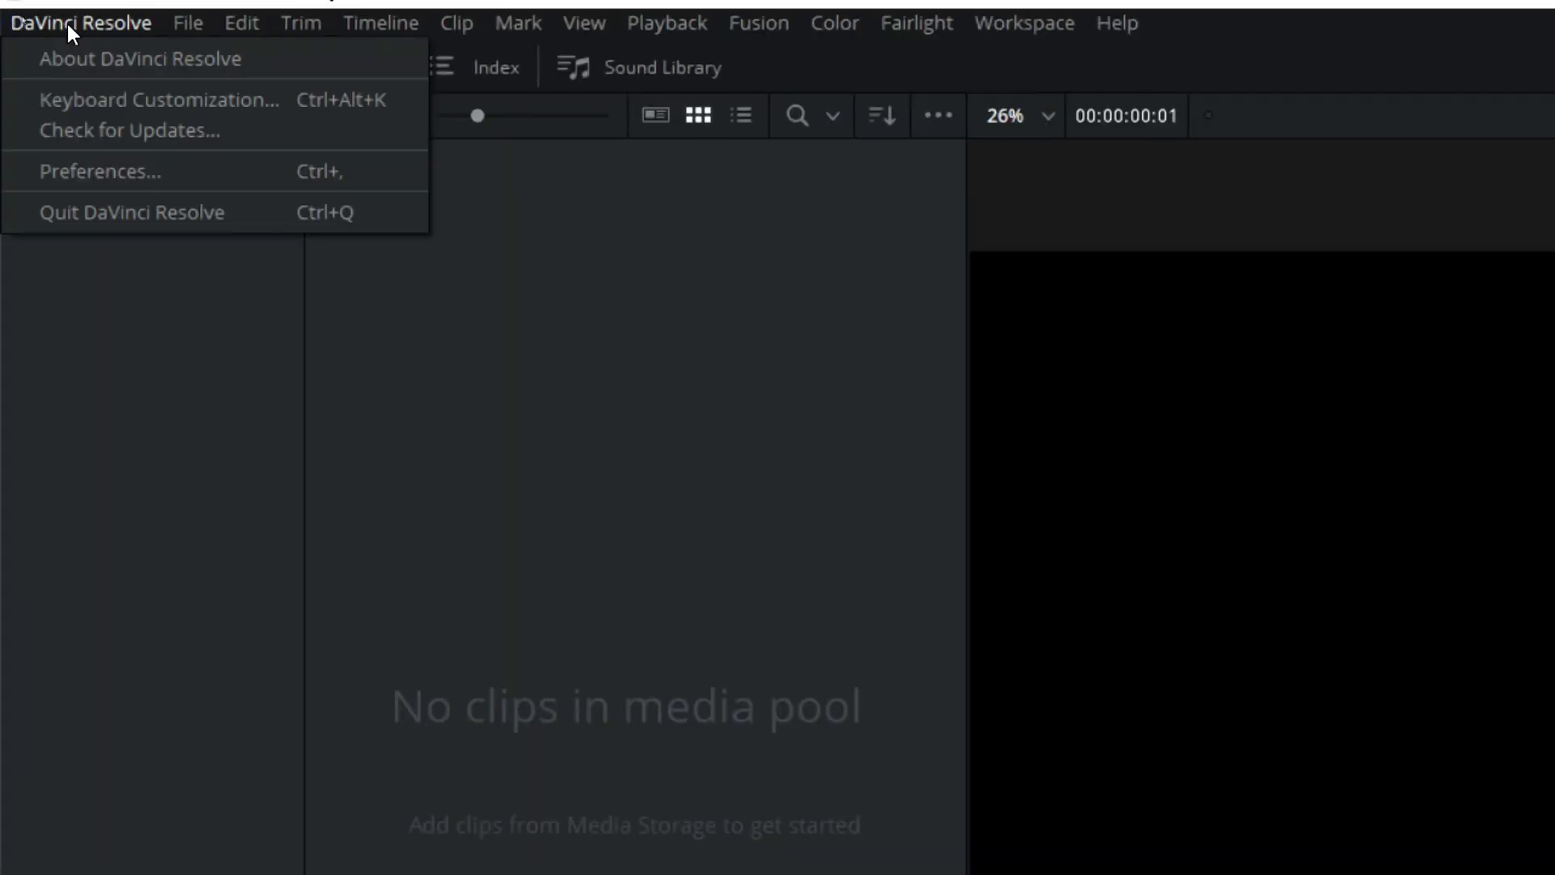
left_click(83, 103)
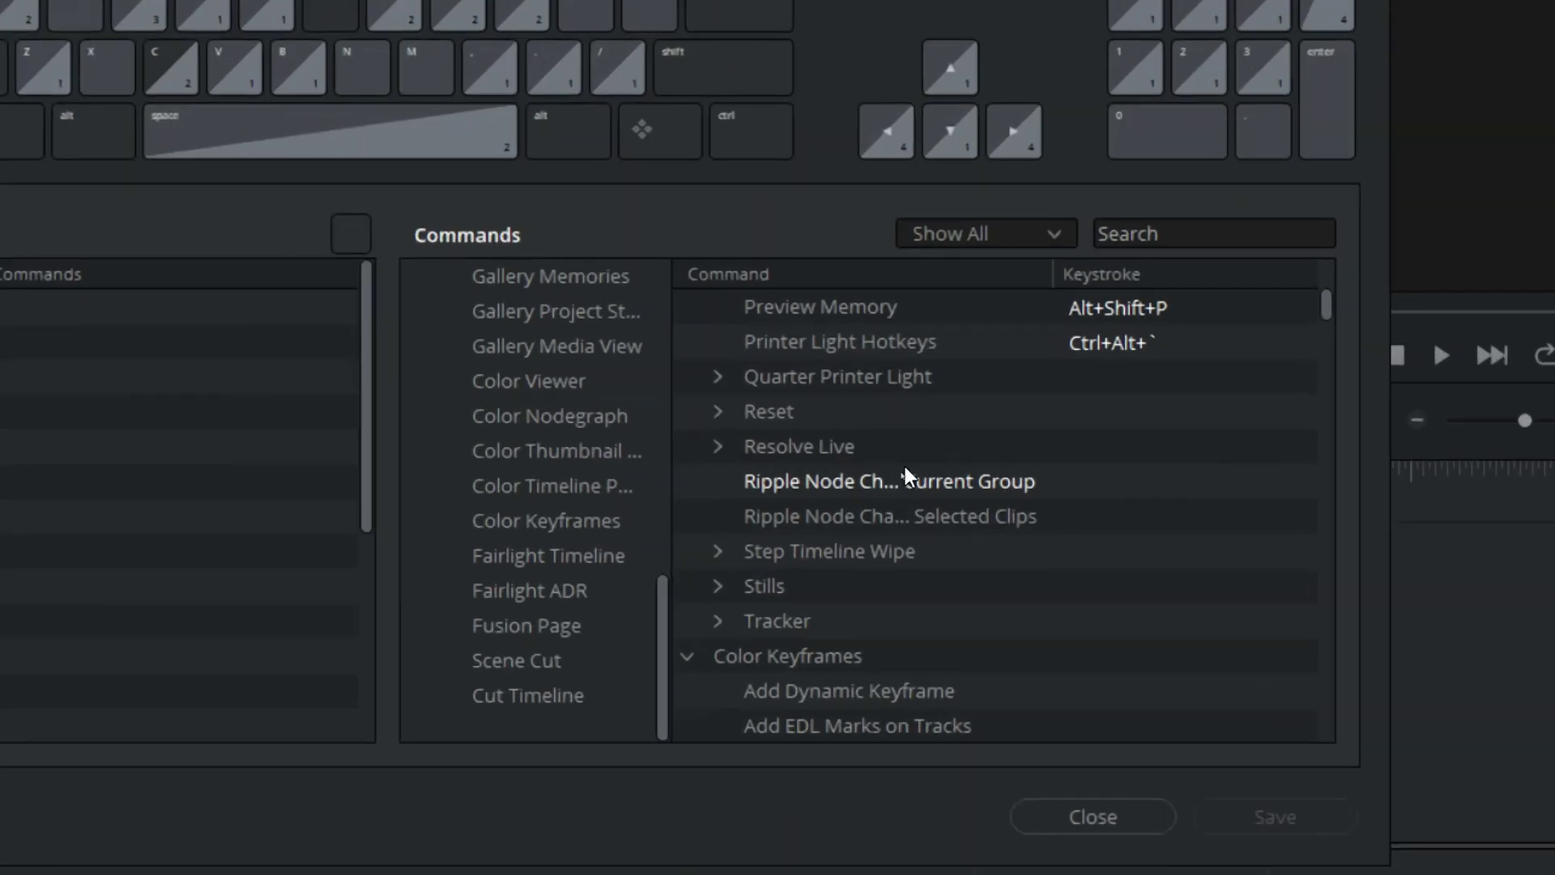
scroll(886, 459, "down", 7)
scroll(853, 420, "down", 4)
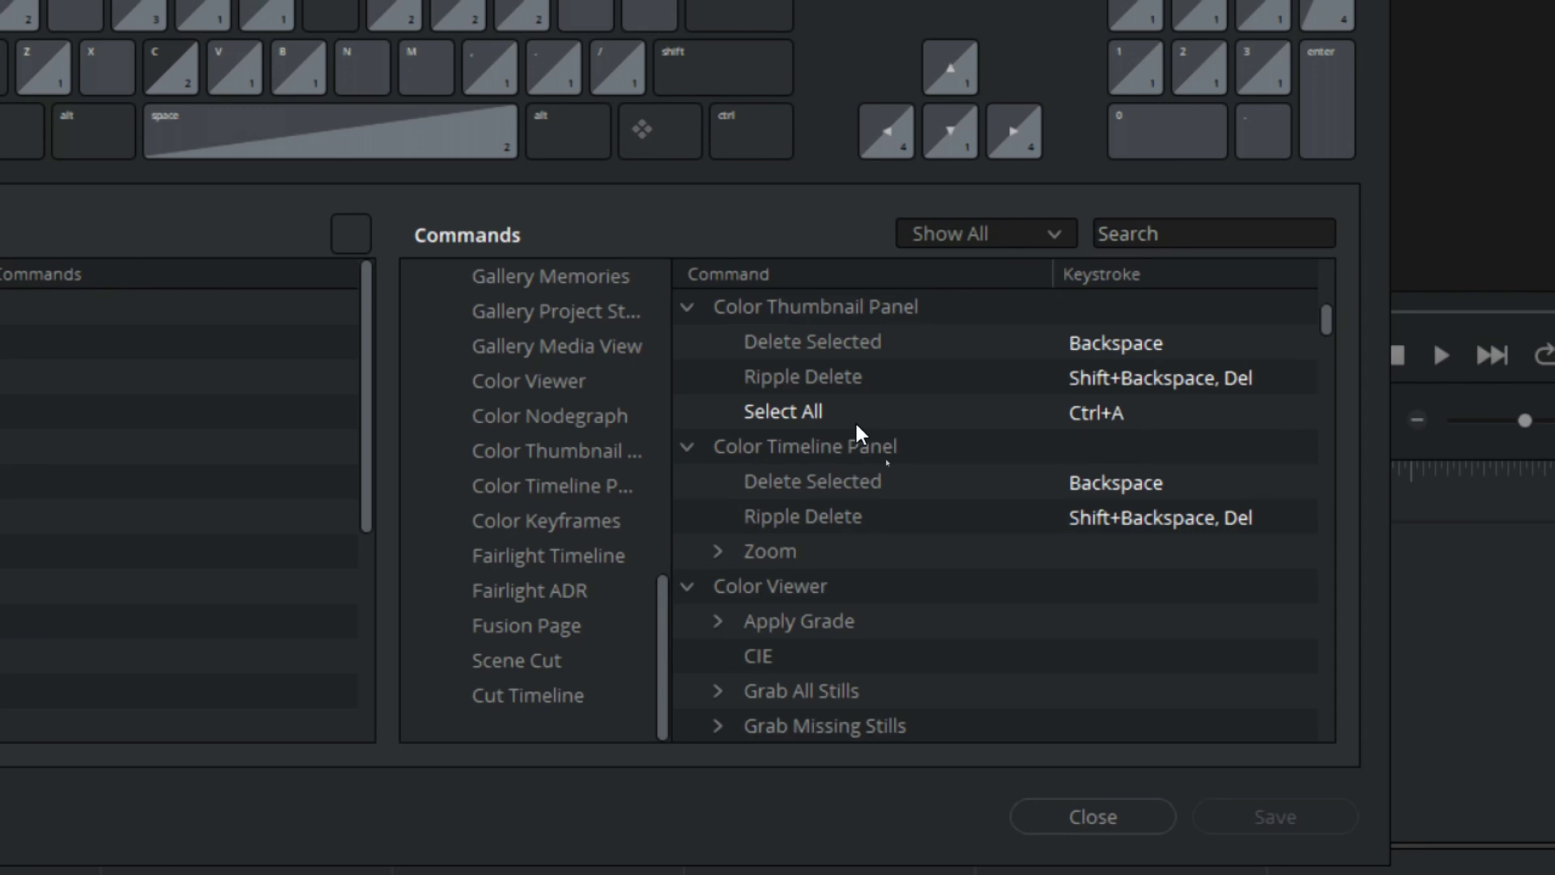
scroll(854, 420, "down", 1)
left_click(1126, 233)
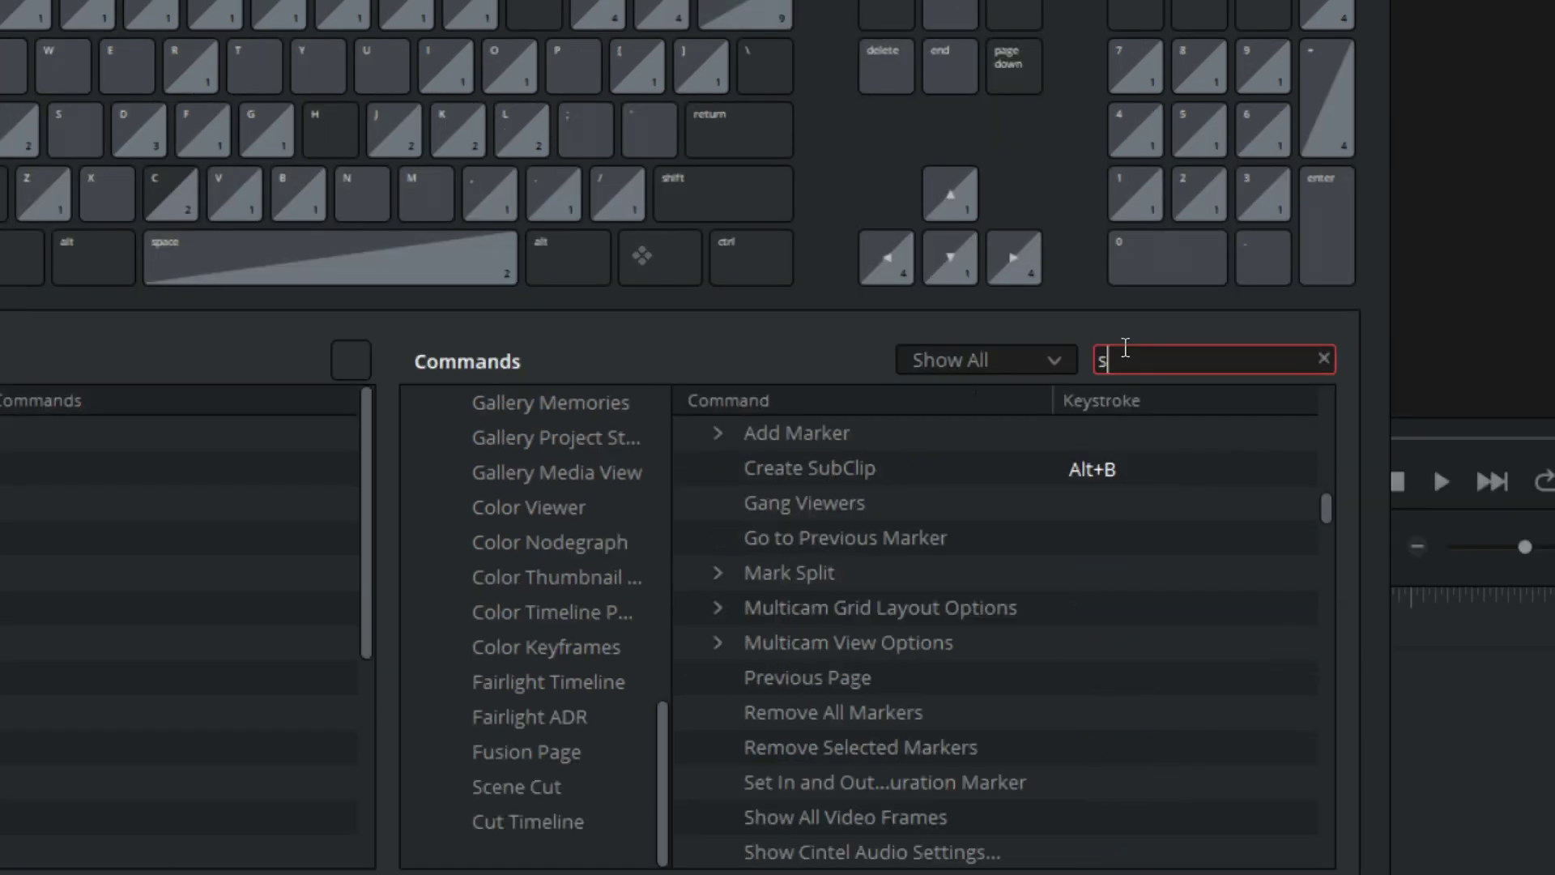
type("sync")
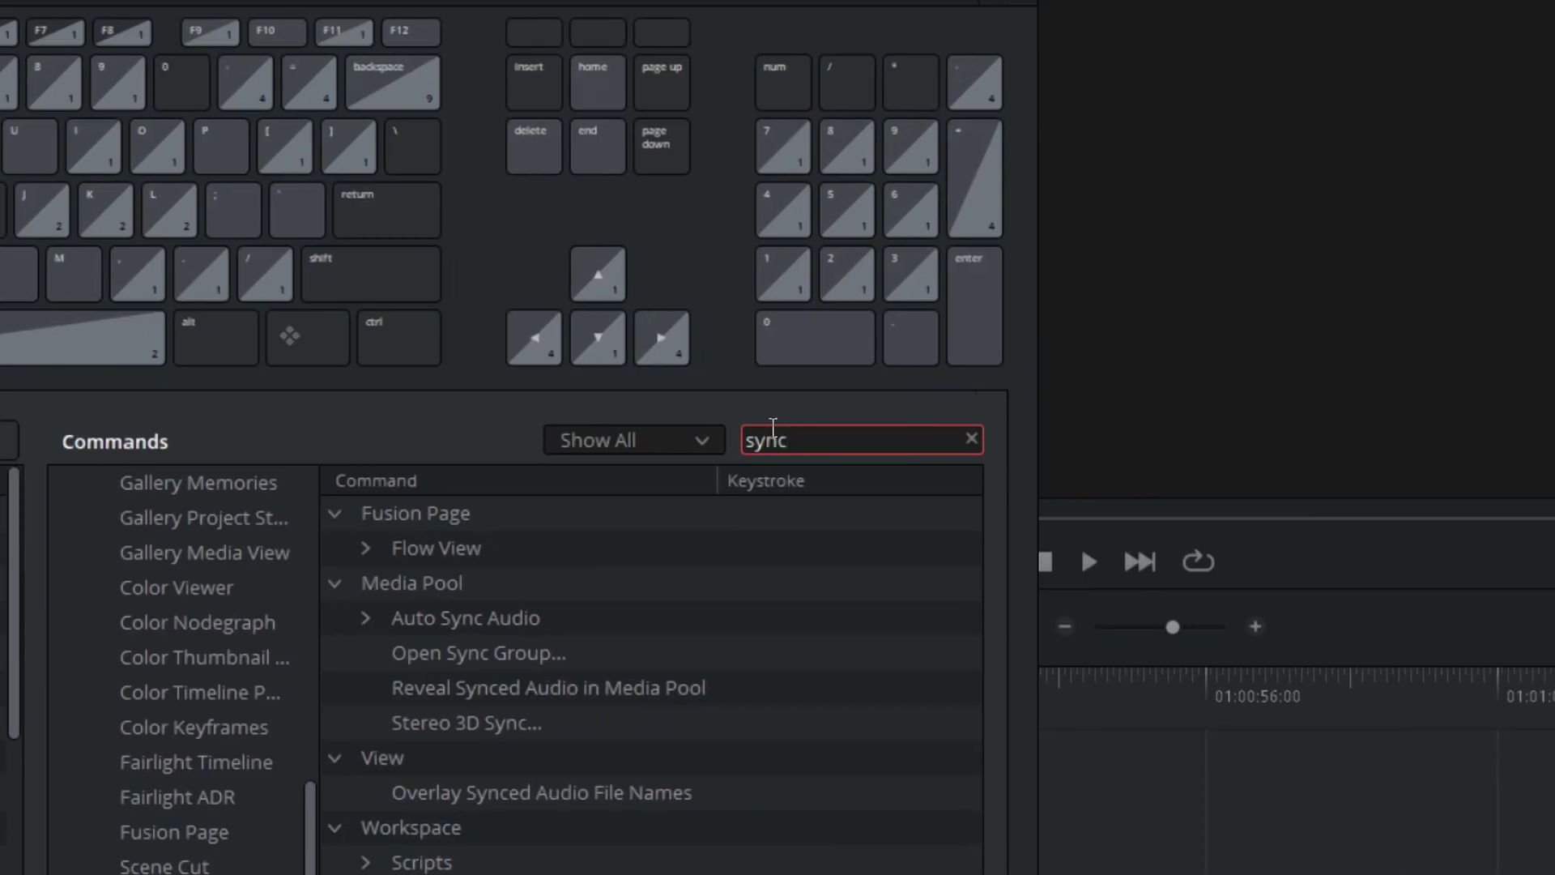
type(" bin")
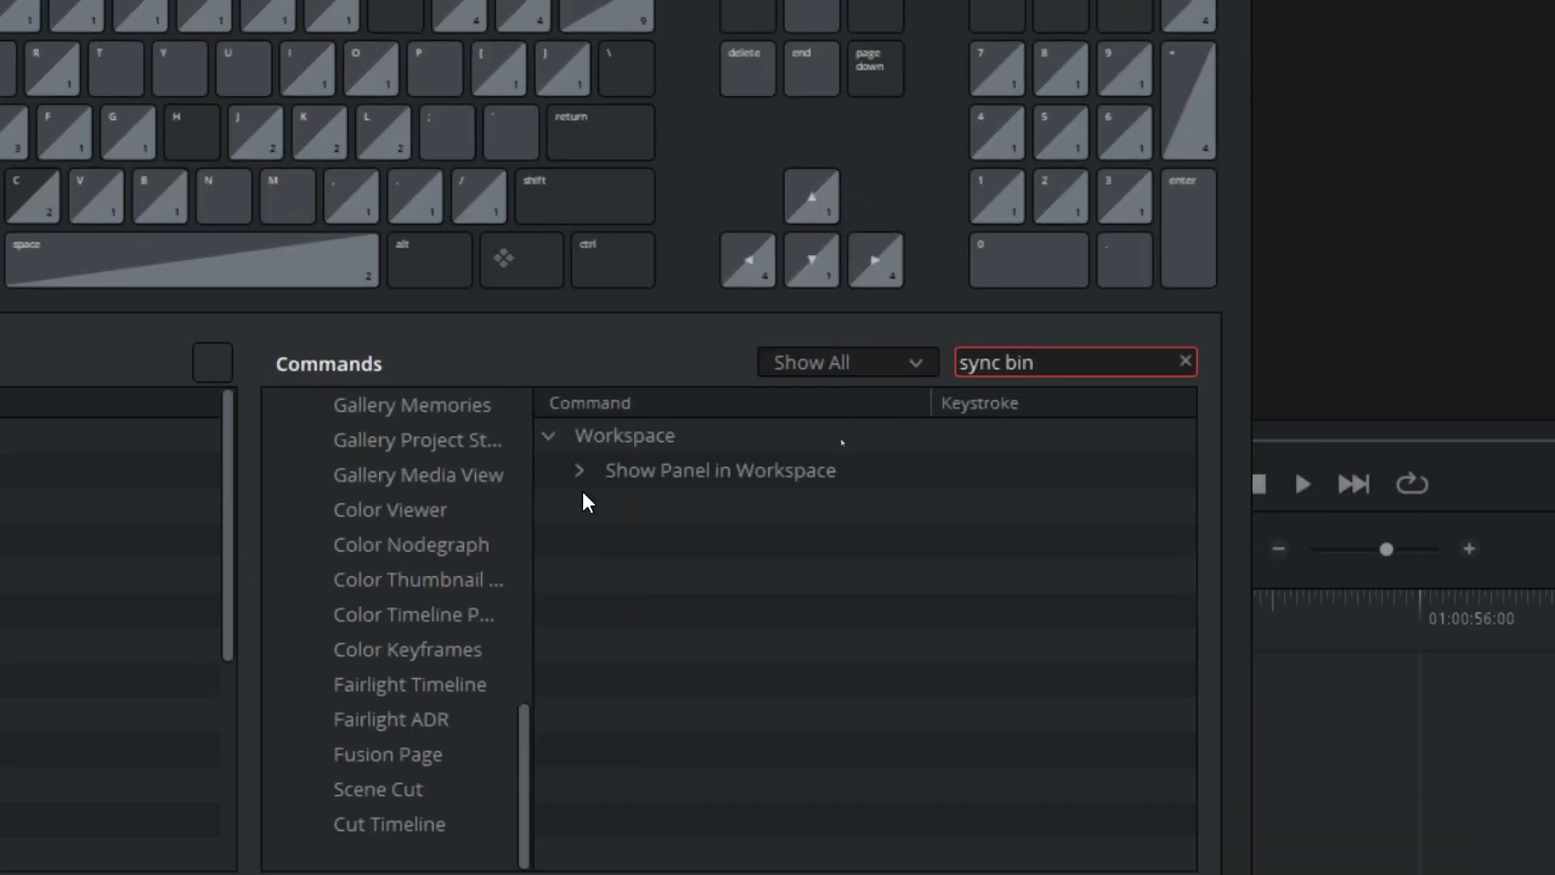
left_click(577, 468)
left_click(960, 508)
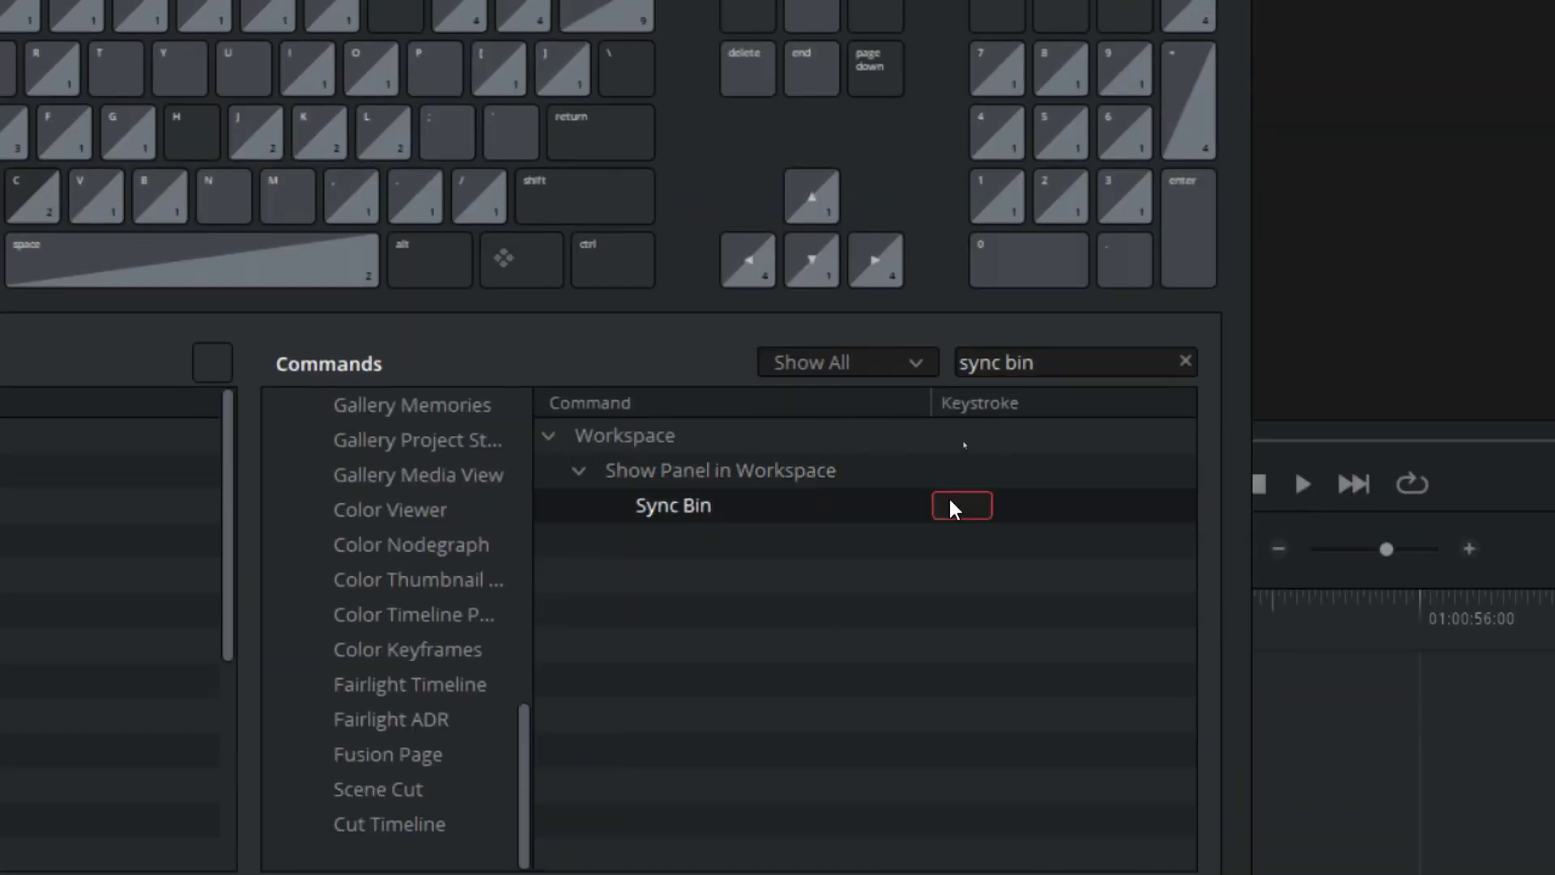
key("Tab")
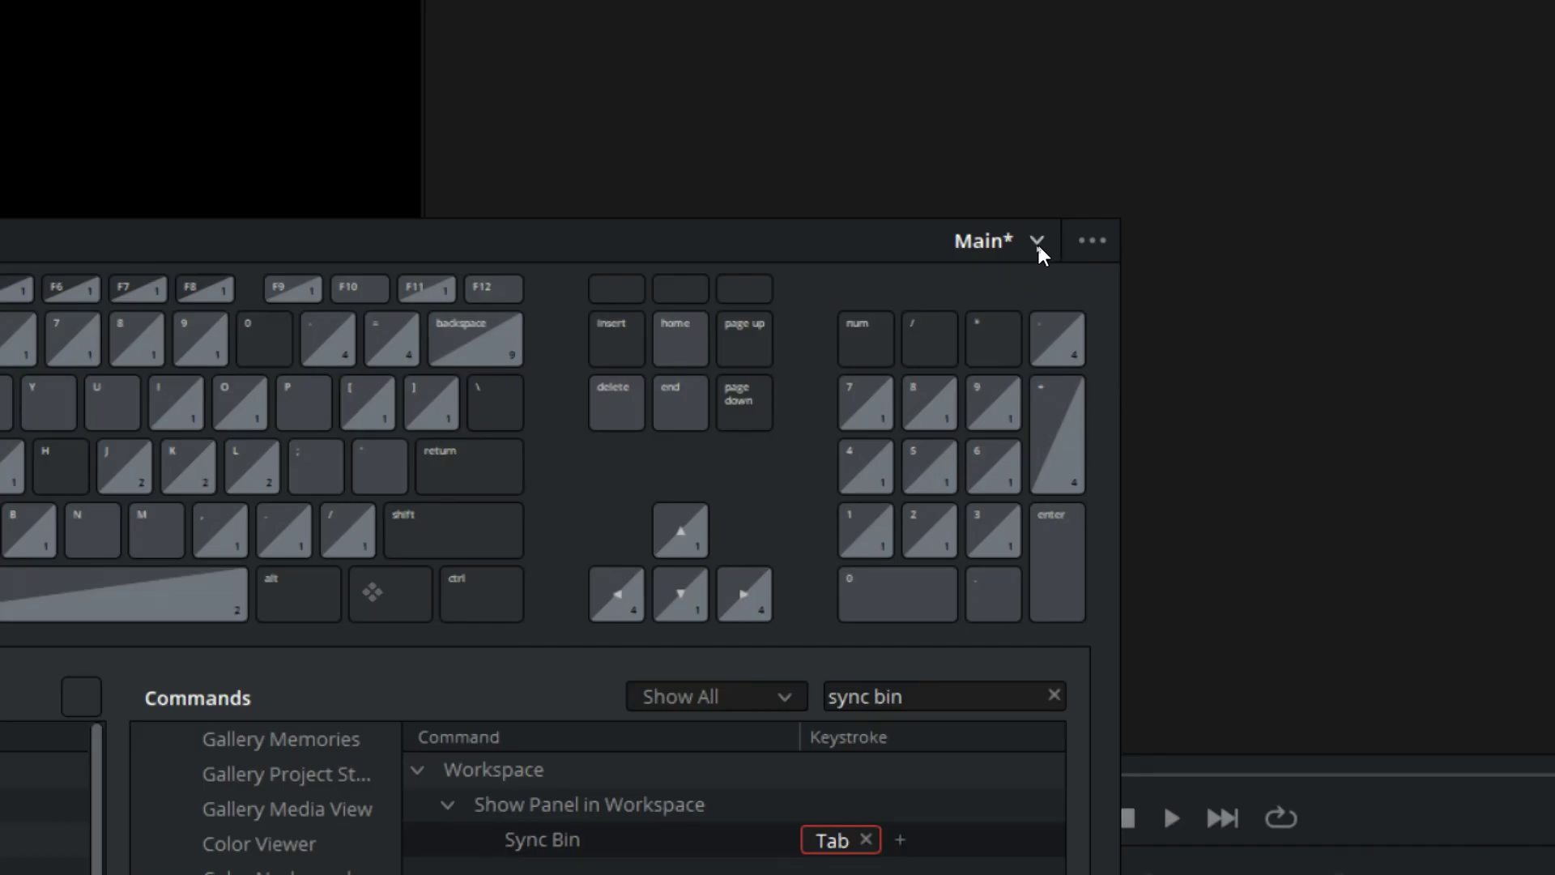
left_click(1037, 241)
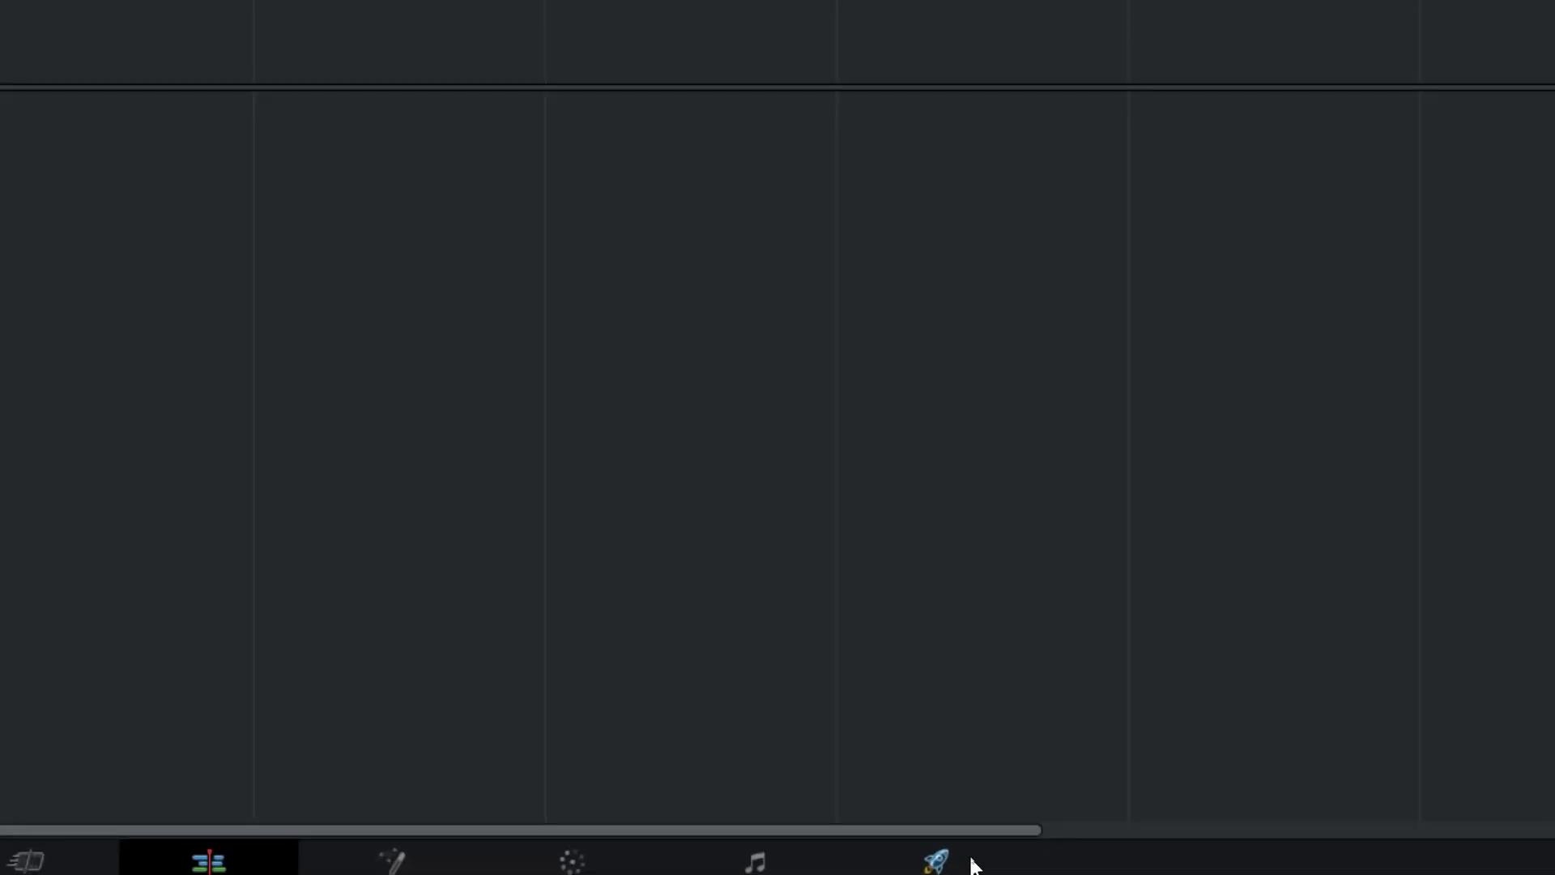
Step: Set the Deliver render to MP4, Main10, Constant QP and Fast, then Save As New Preset
left_click(942, 828)
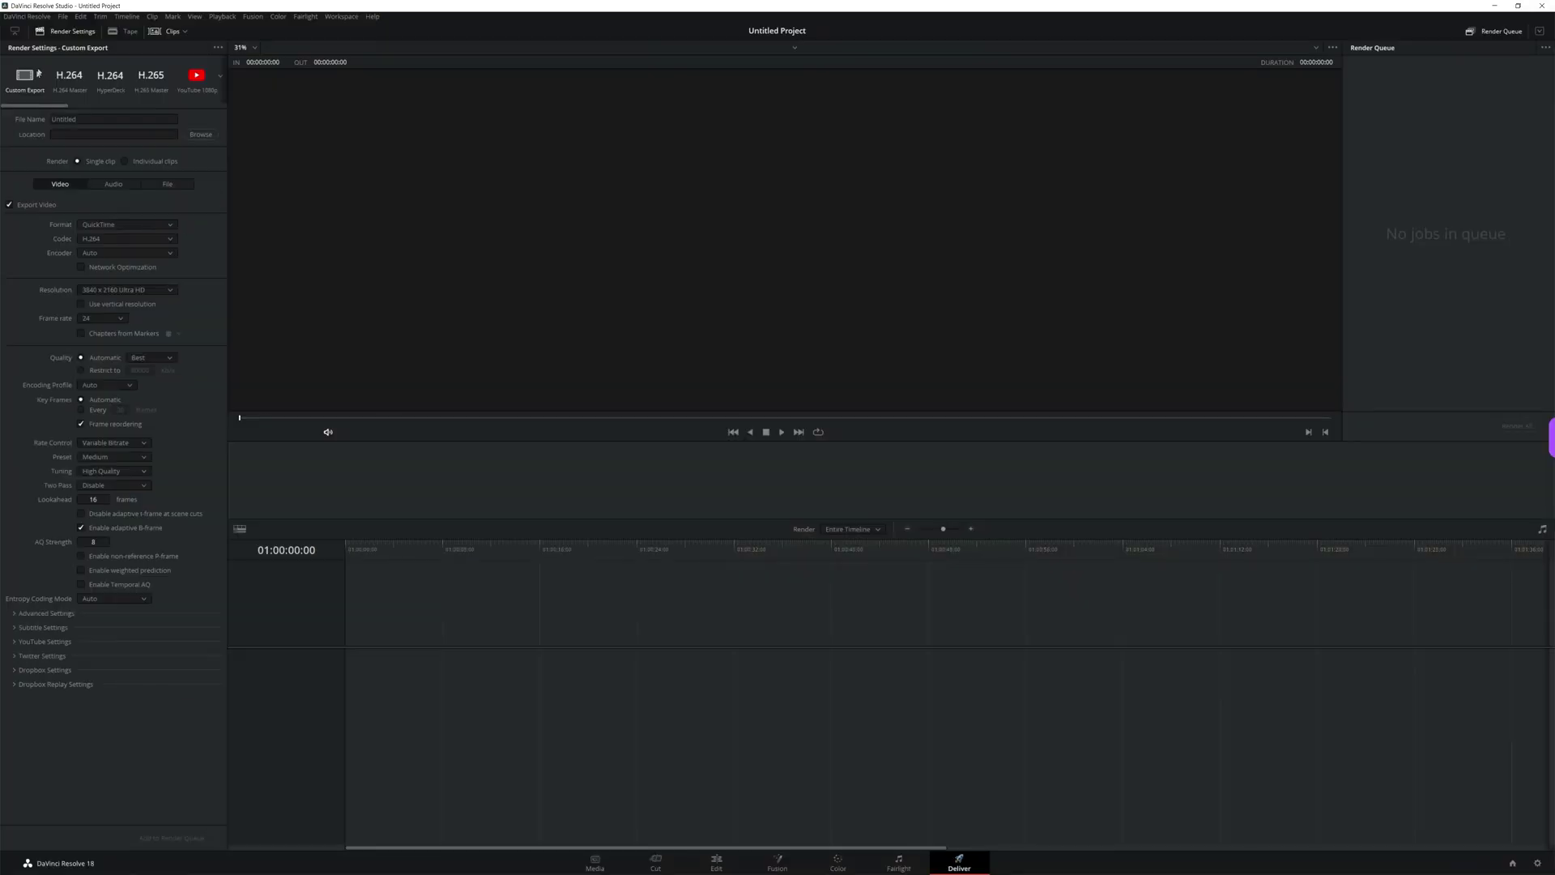
scroll(101, 243, "down", 1)
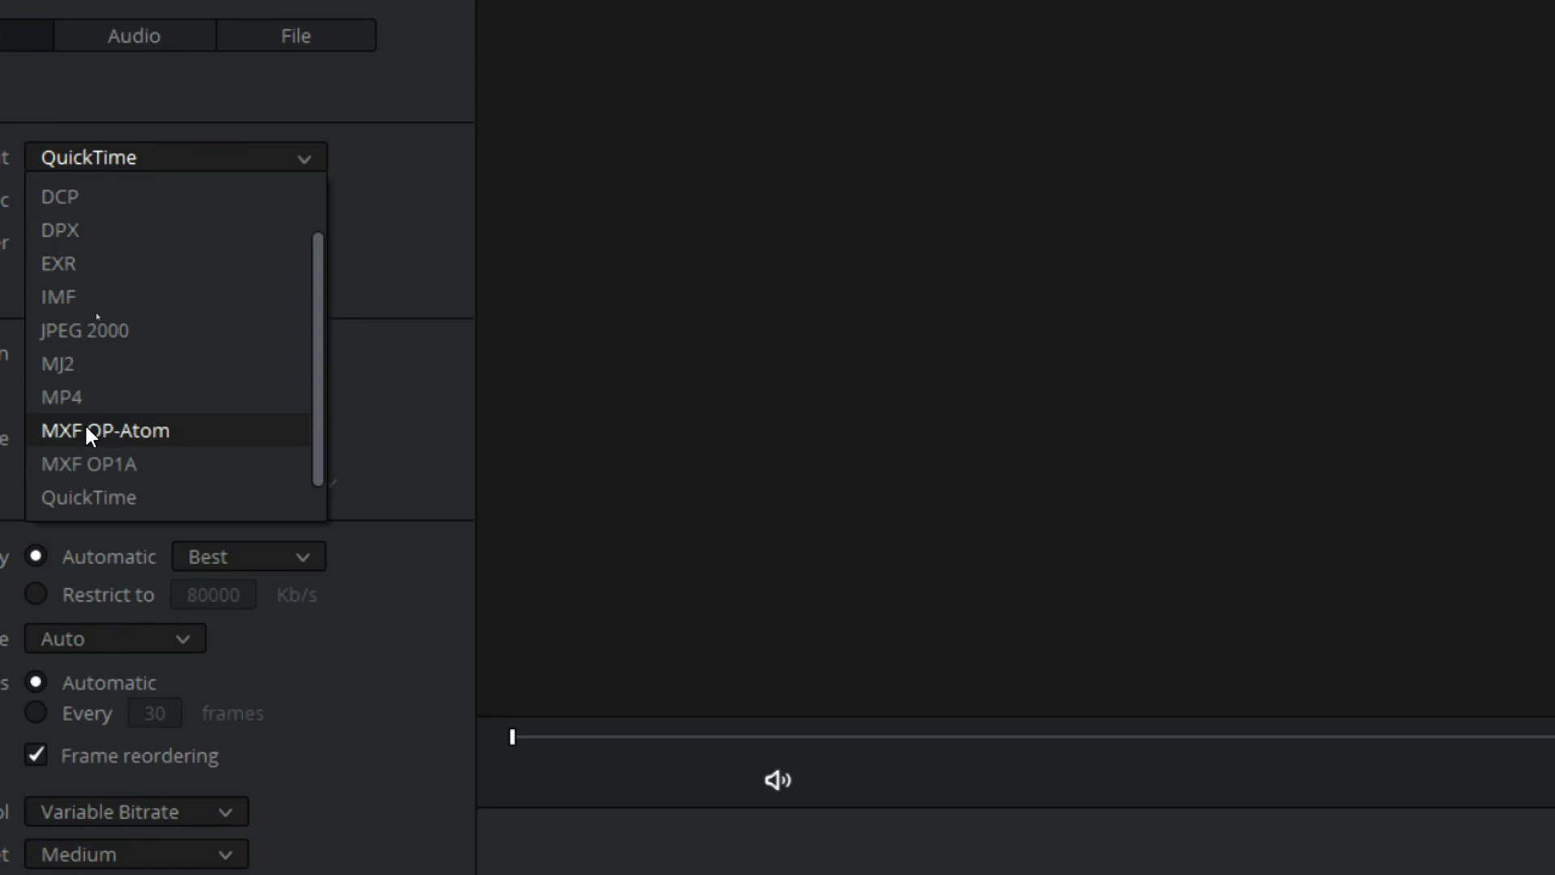
left_click(90, 305)
left_click(234, 710)
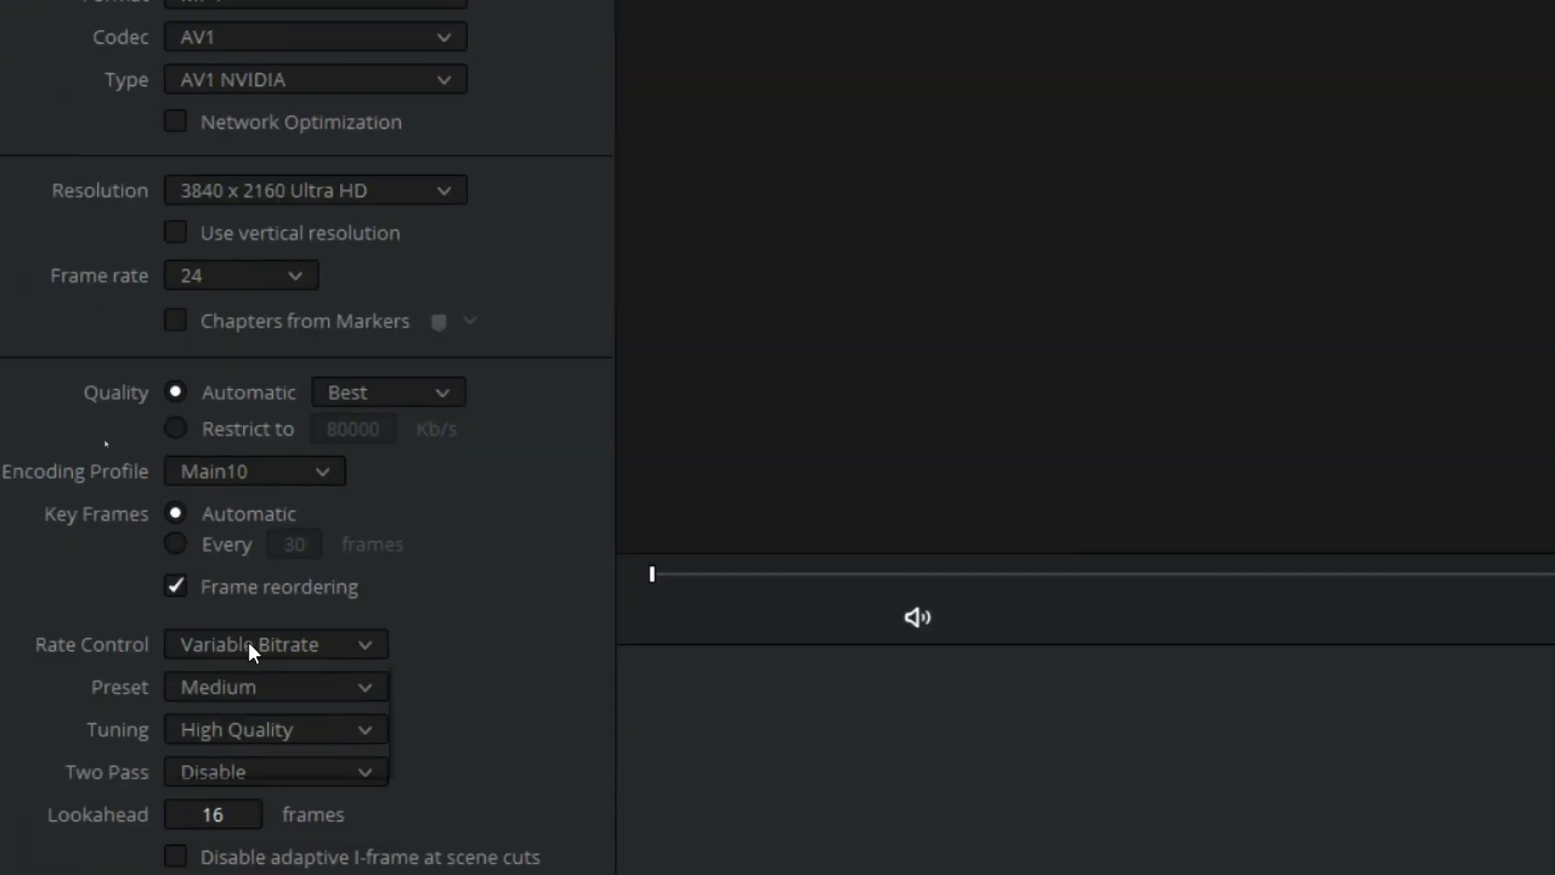
left_click(275, 686)
left_click(244, 734)
left_click(213, 53)
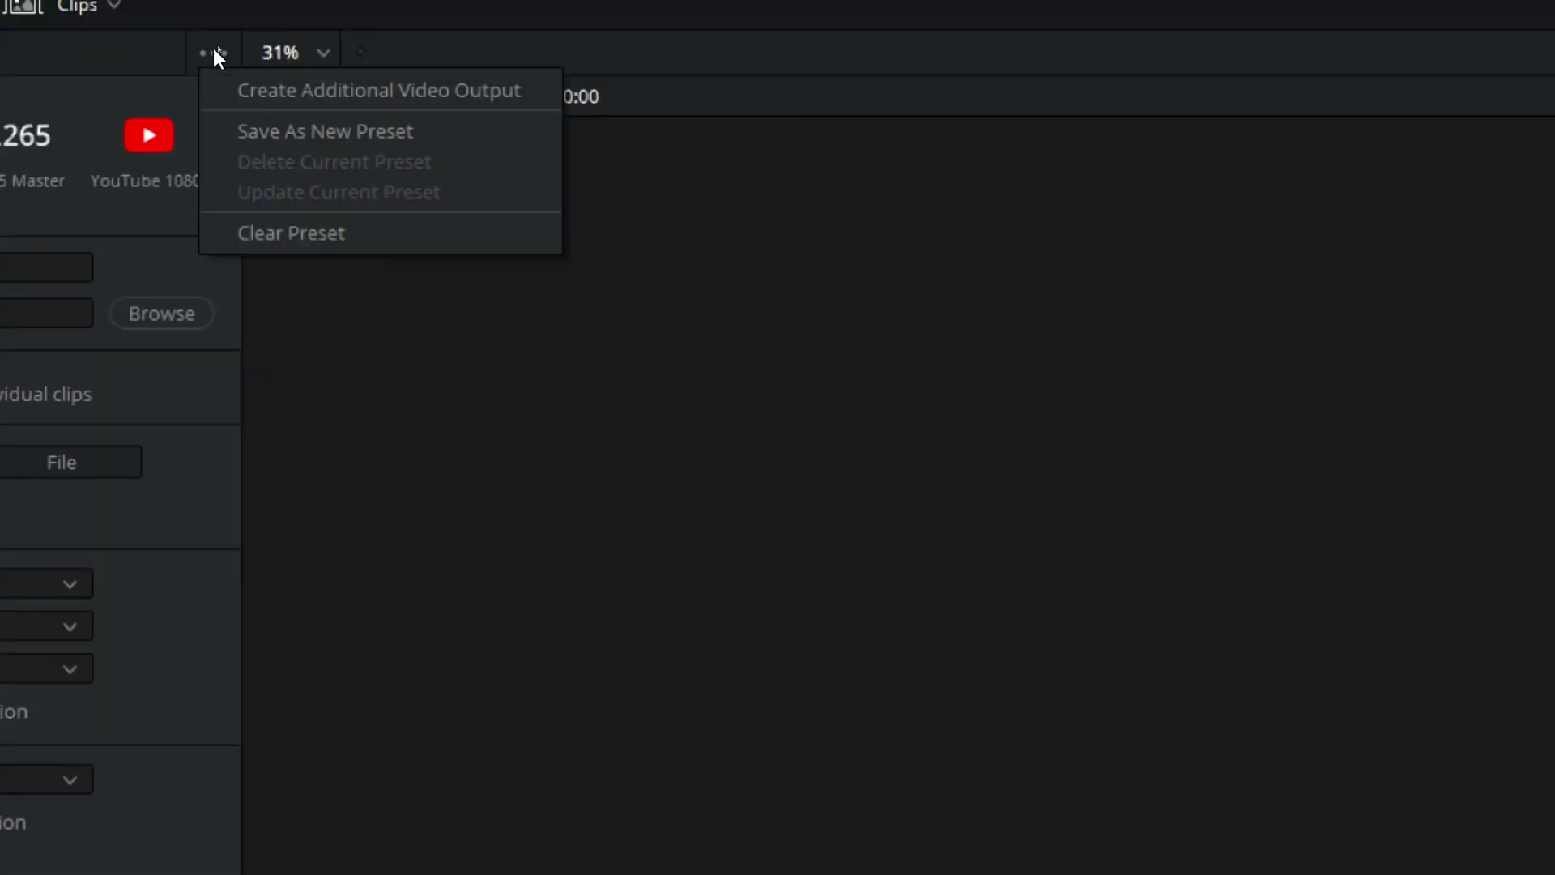
left_click(297, 133)
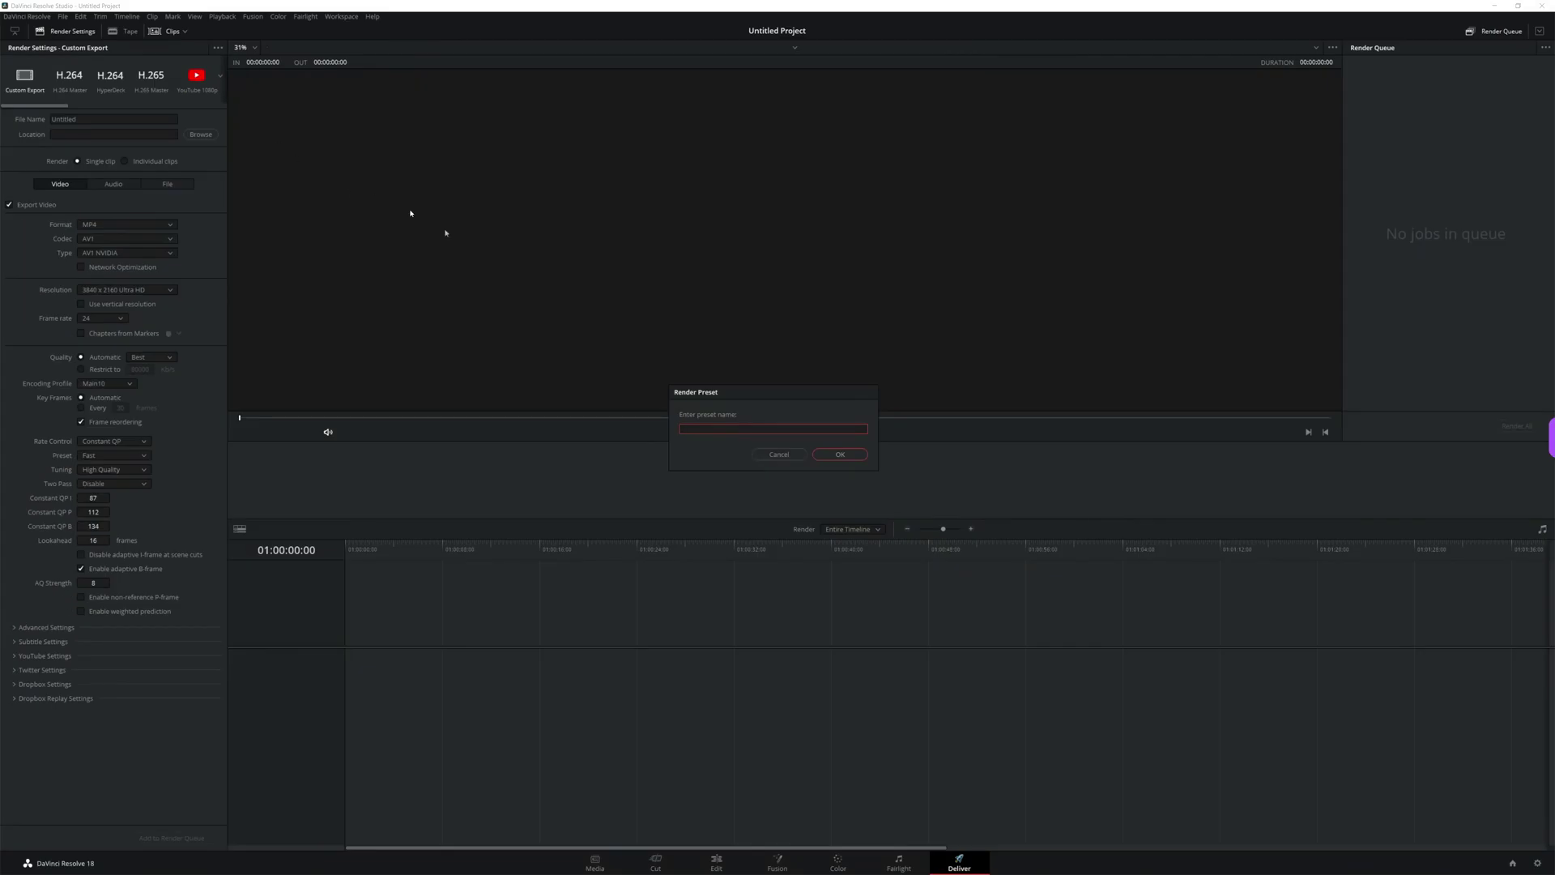